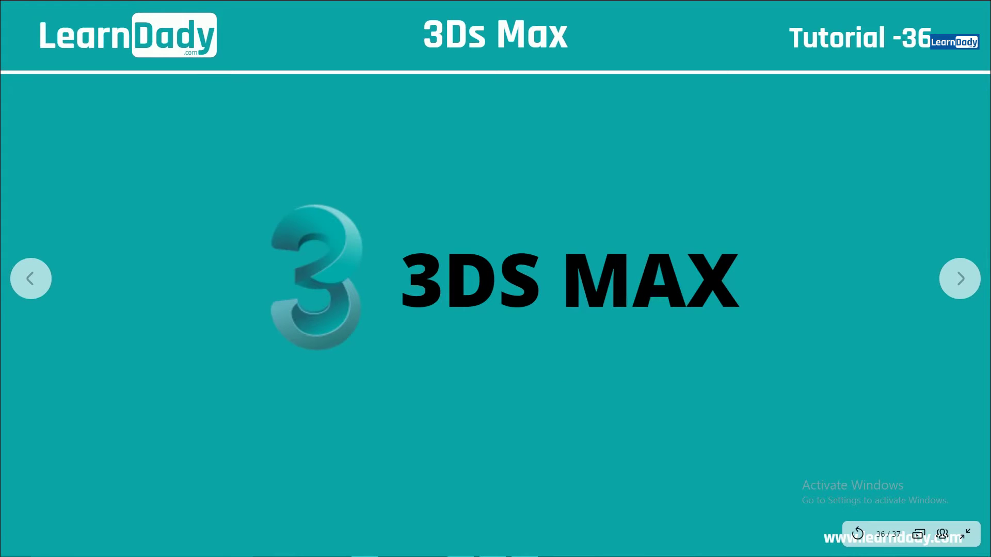
# Step: Advance the LearnDady deck to its final slide, How to use Railing in 3DS Max
pyautogui.click(960, 278)
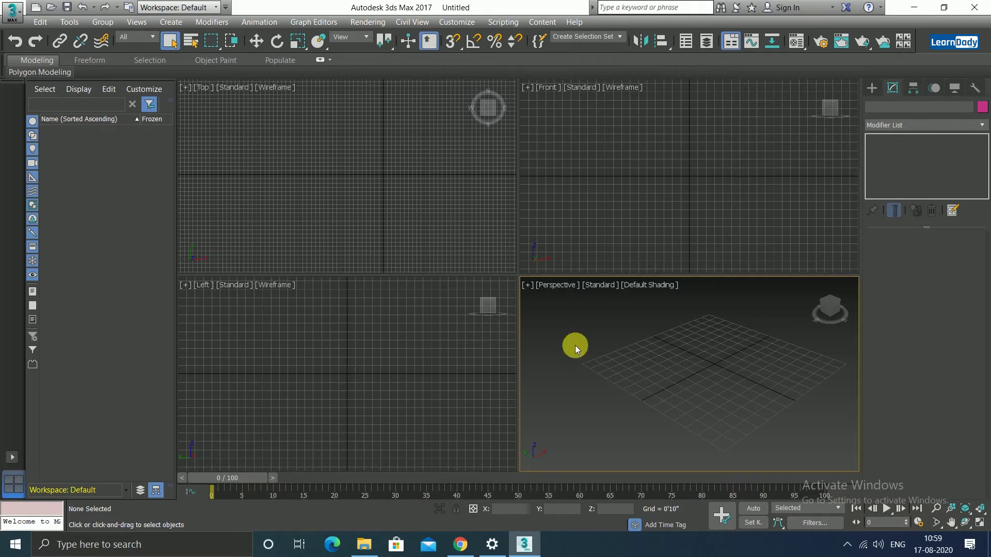
# Step: Choose the Railing tool from the AEC Extended category of the Create panel
pyautogui.click(872, 88)
pyautogui.click(884, 124)
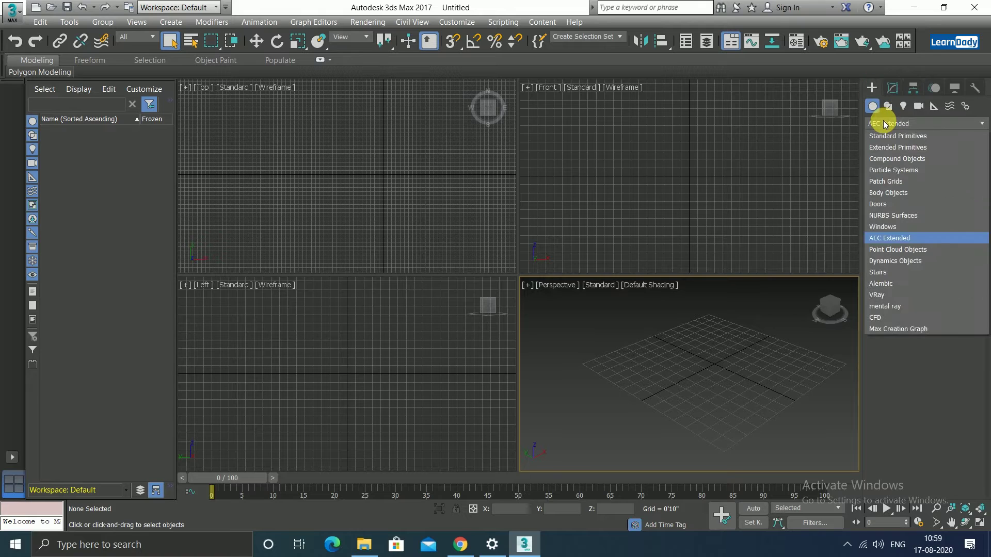
pyautogui.click(888, 239)
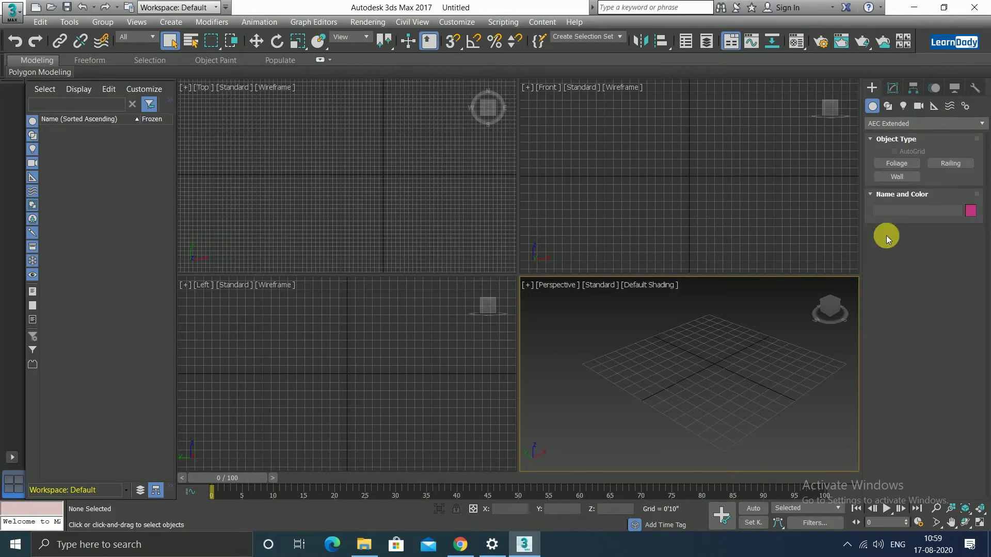
pyautogui.click(942, 162)
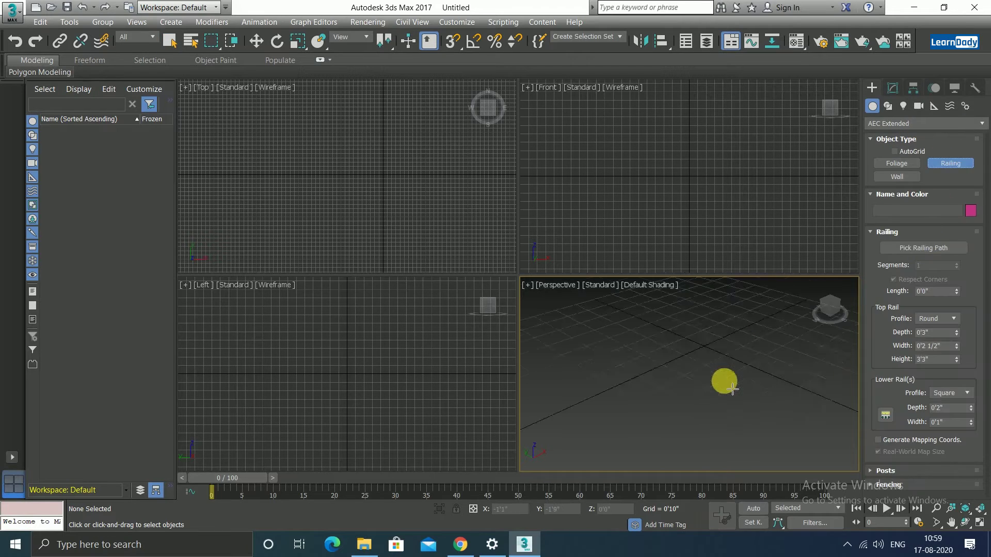
# Step: Draw two practice railings side by side on the Perspective grid
pyautogui.scroll(-3, 733, 388)
pyautogui.scroll(-2, 641, 389)
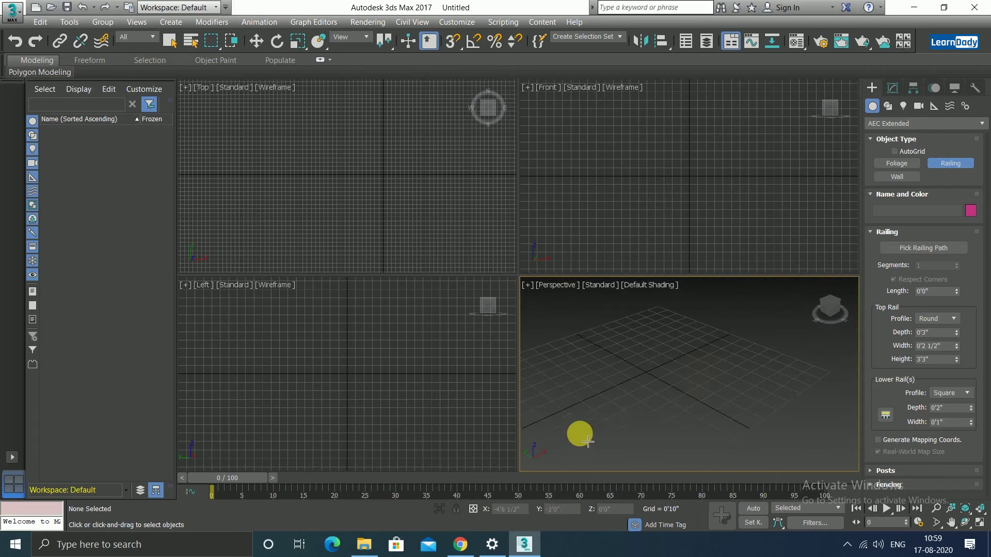
pyautogui.moveTo(587, 441); pyautogui.dragTo(740, 364)
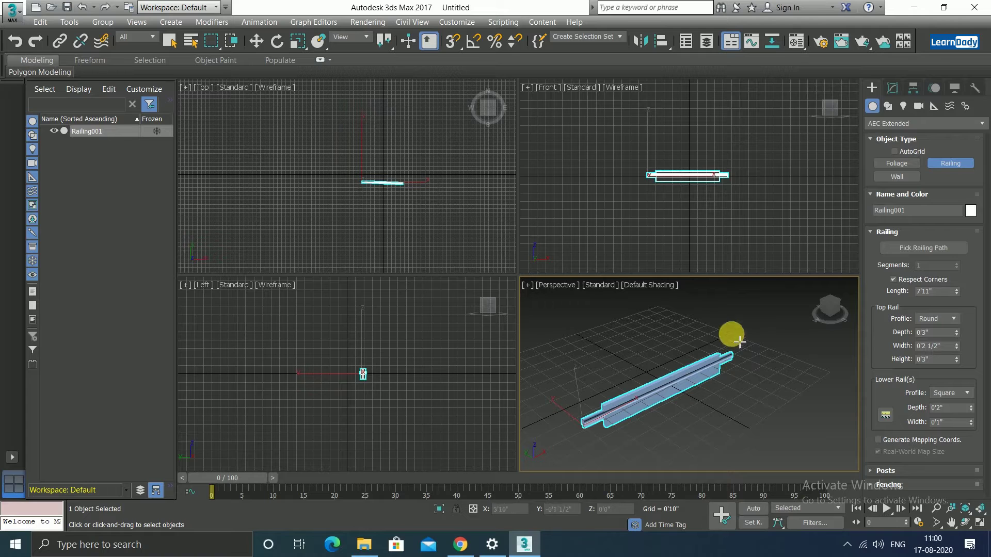
pyautogui.scroll(2, 640, 407)
pyautogui.scroll(-2, 640, 408)
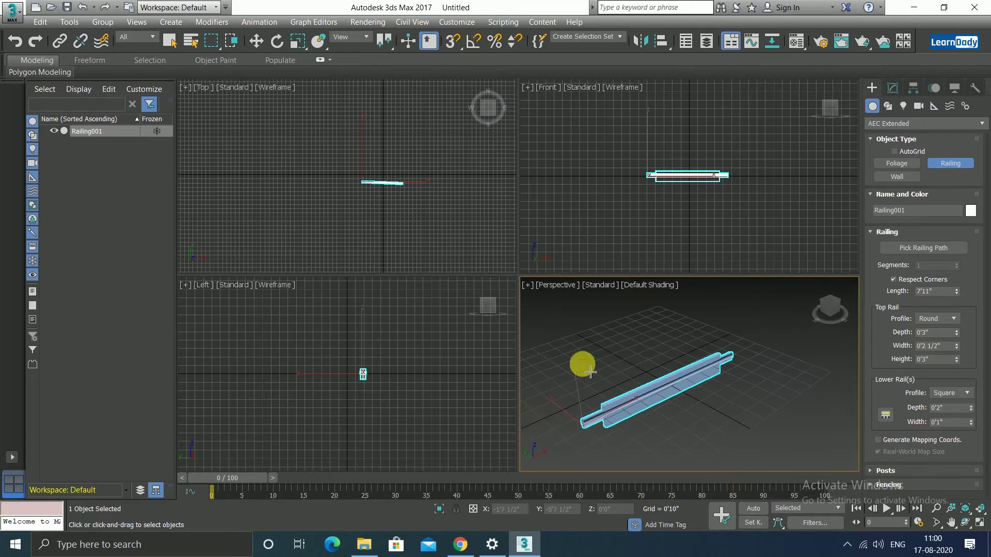
pyautogui.moveTo(559, 376); pyautogui.dragTo(688, 338)
pyautogui.click(687, 338)
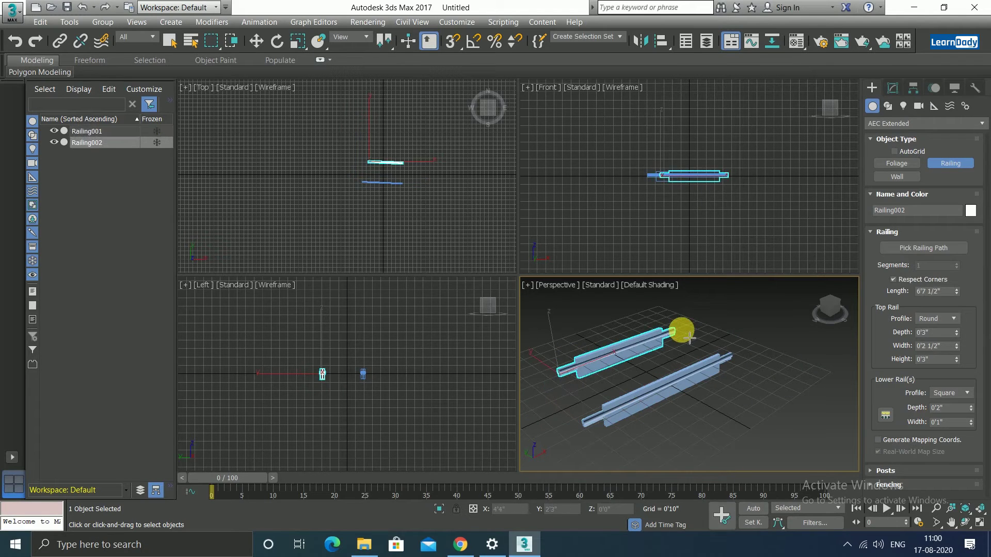
# Step: Draw a third practice railing in front of the other two
pyautogui.moveTo(581, 393)
pyautogui.mouseDown(button='middle')
pyautogui.moveTo(597, 347)
pyautogui.moveTo(620, 399)
pyautogui.moveTo(604, 368)
pyautogui.mouseUp(button='middle')
pyautogui.scroll(-3, 590, 396)
pyautogui.scroll(3, 593, 336)
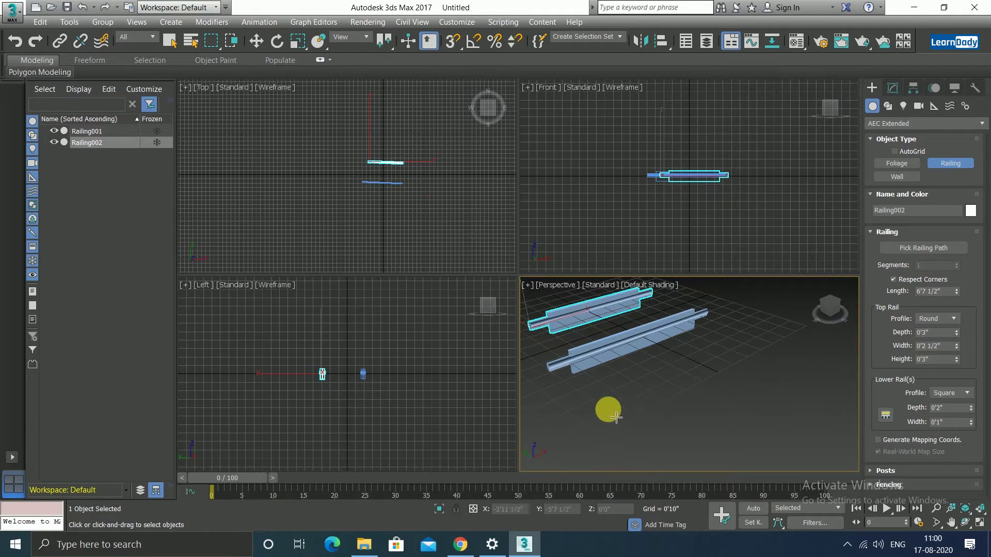
pyautogui.moveTo(604, 408); pyautogui.dragTo(769, 347)
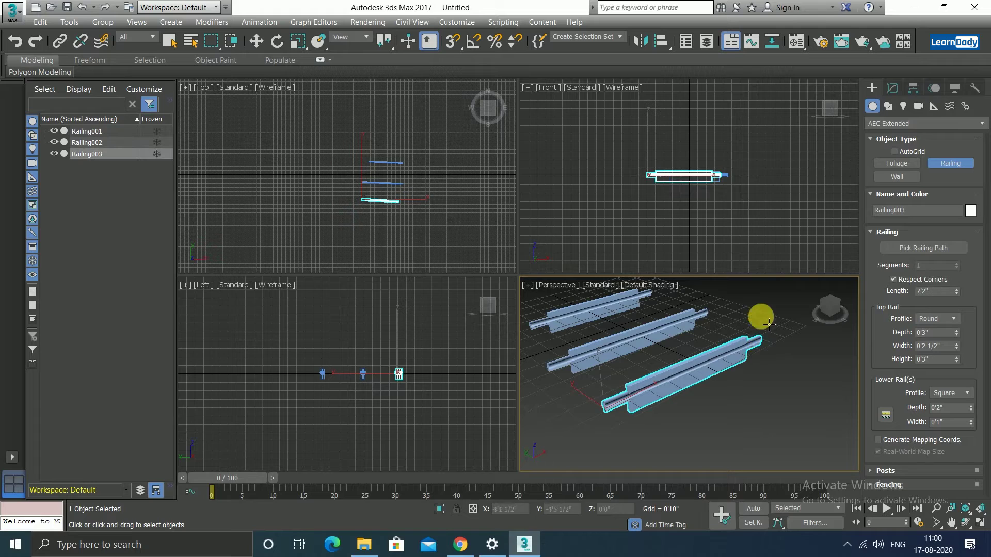
pyautogui.scroll(-3, 712, 336)
pyautogui.moveTo(712, 336); pyautogui.dragTo(668, 416, button='middle')
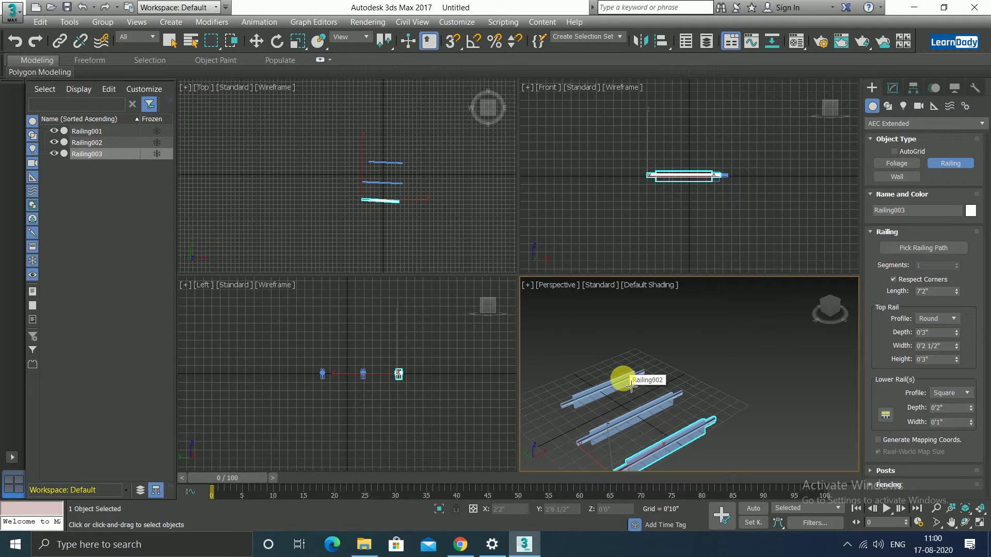
pyautogui.moveTo(625, 370); pyautogui.dragTo(649, 362, button='middle')
# Step: Exit railing creation, then select all three railings and delete them
pyautogui.rightClick(752, 460)
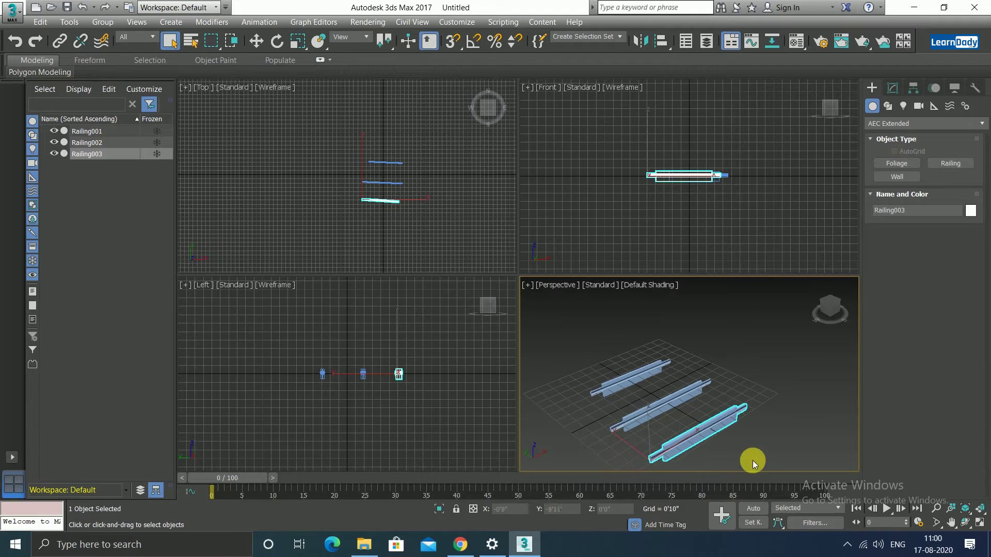
pyautogui.moveTo(596, 349); pyautogui.dragTo(596, 349)
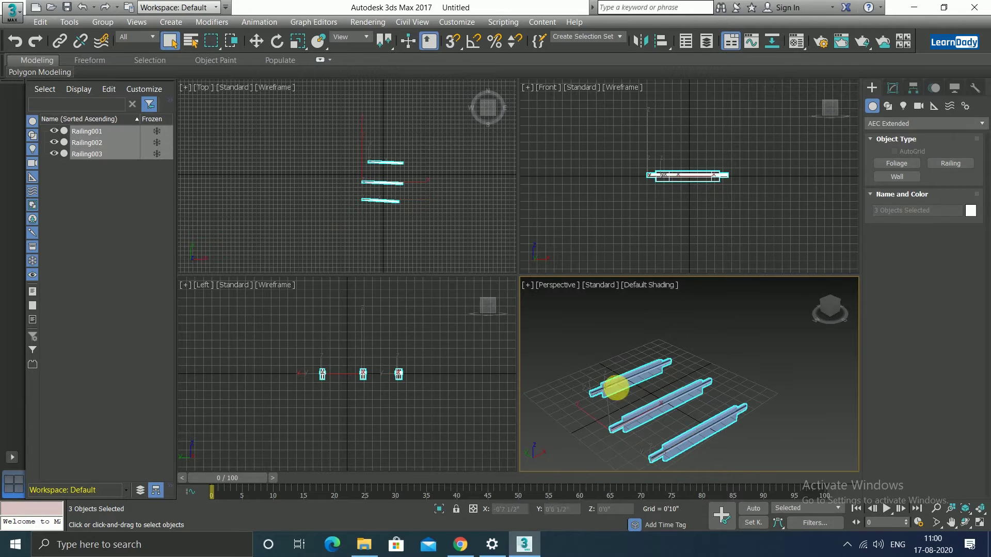
pyautogui.press('Delete')
pyautogui.click(547, 267)
# Step: Close 3ds Max choosing Don't Save, and relaunch 3ds Max 2017 from the desktop
pyautogui.click(981, 9)
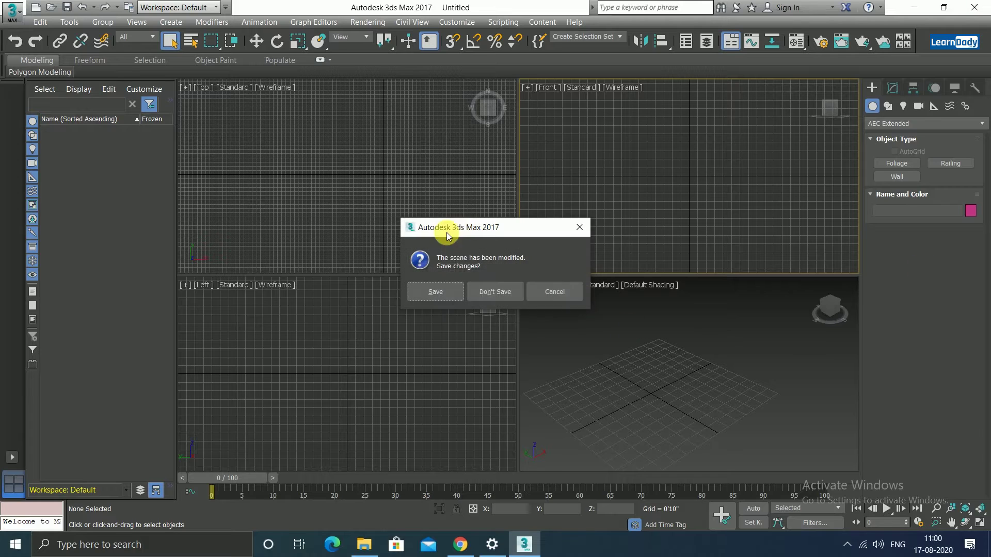
pyautogui.click(488, 288)
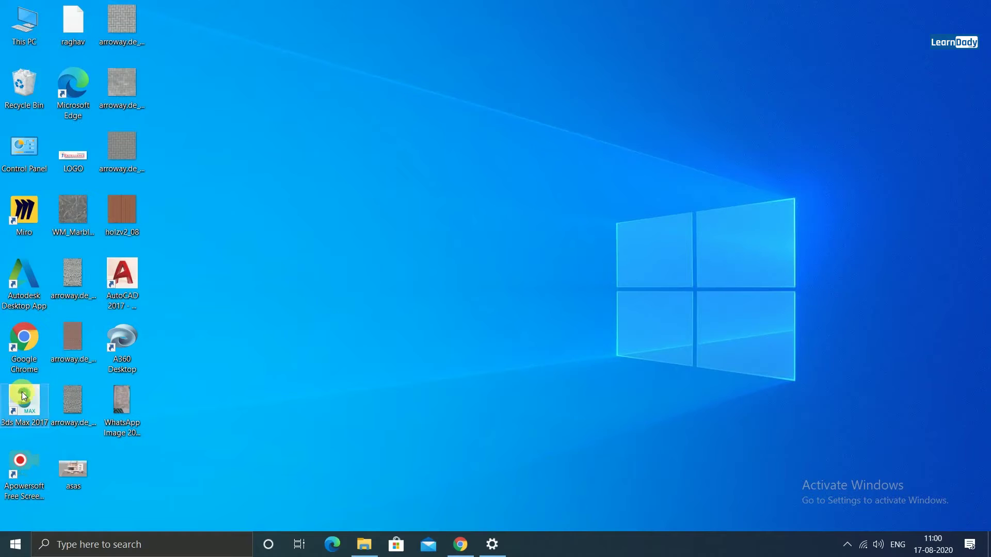
pyautogui.doubleClick(22, 397)
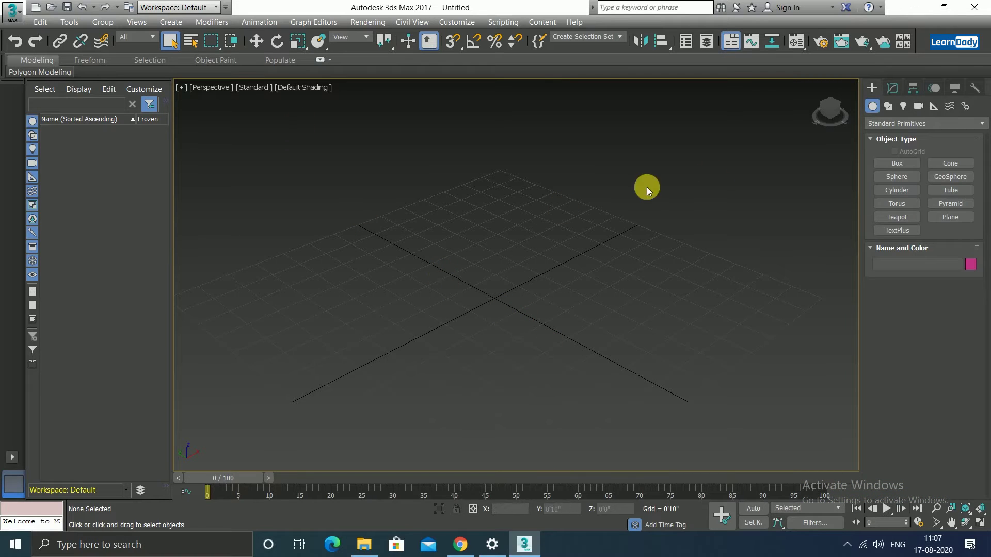
# Step: Pick the AEC Extended Railing tool and discard a misdrawn first railing
pyautogui.click(912, 126)
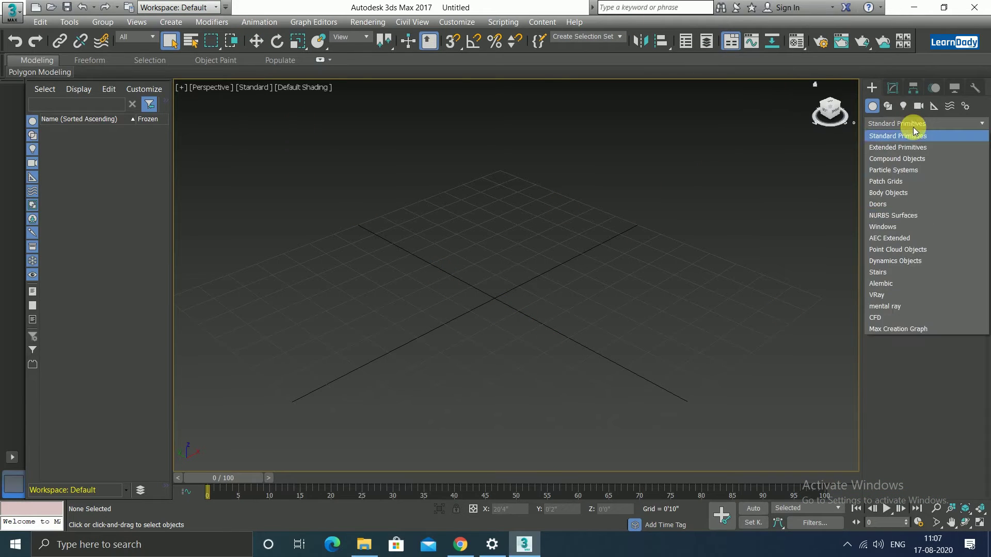
pyautogui.click(890, 238)
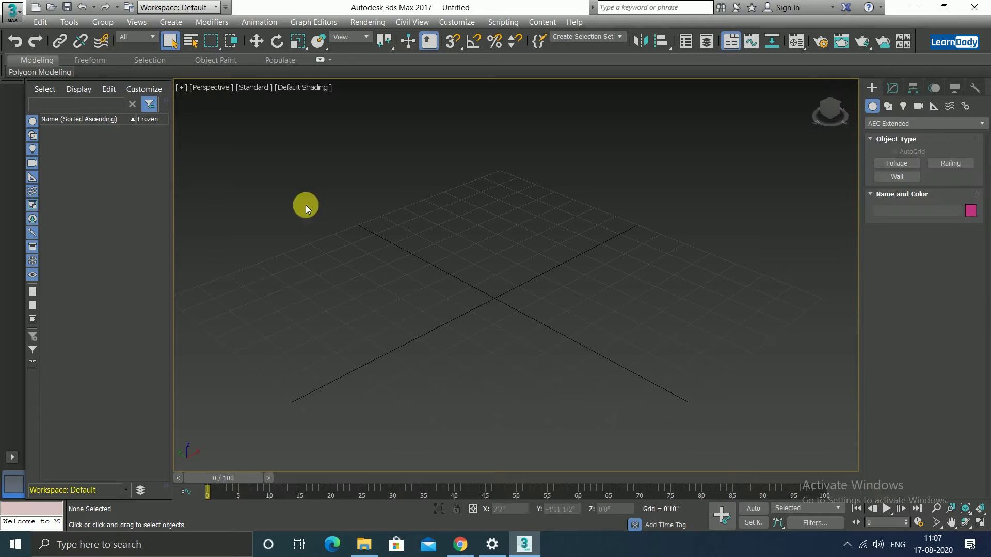
pyautogui.click(951, 163)
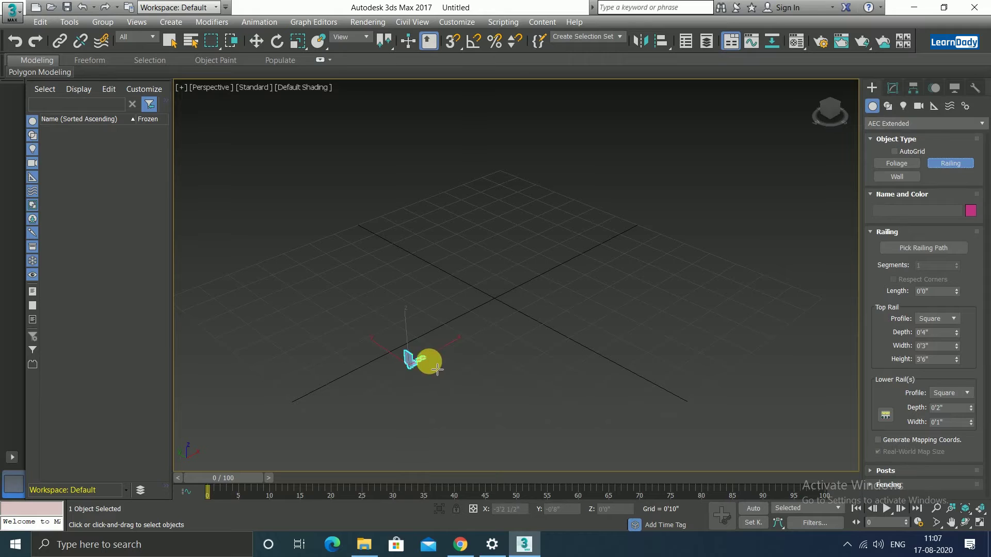
pyautogui.moveTo(417, 372)
pyautogui.mouseDown()
pyautogui.moveTo(465, 343)
pyautogui.moveTo(528, 323)
pyautogui.mouseUp()
pyautogui.rightClick(441, 297)
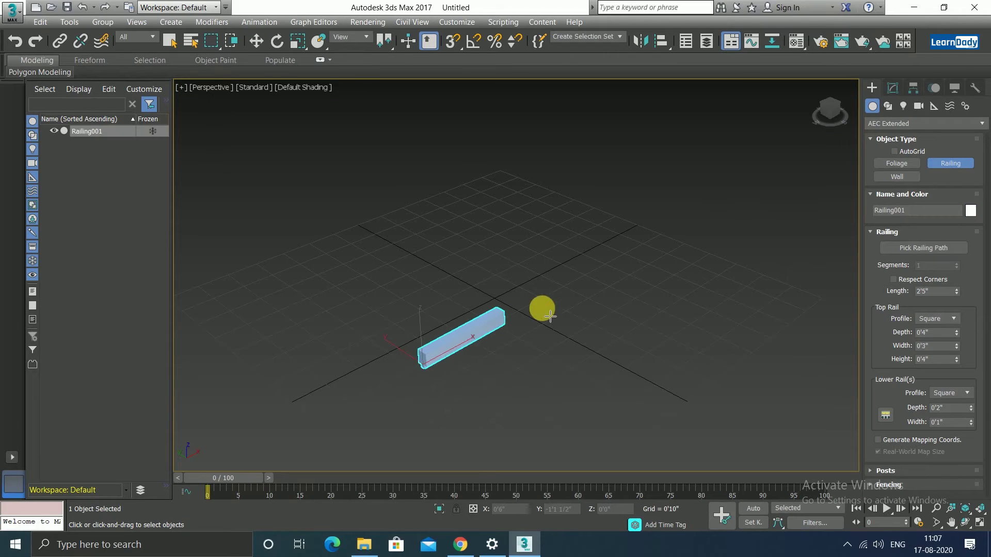
# Step: Create a 3'10 1/2" long, 4'3" high railing and delete the stray Railing001
pyautogui.moveTo(442, 402); pyautogui.dragTo(577, 338)
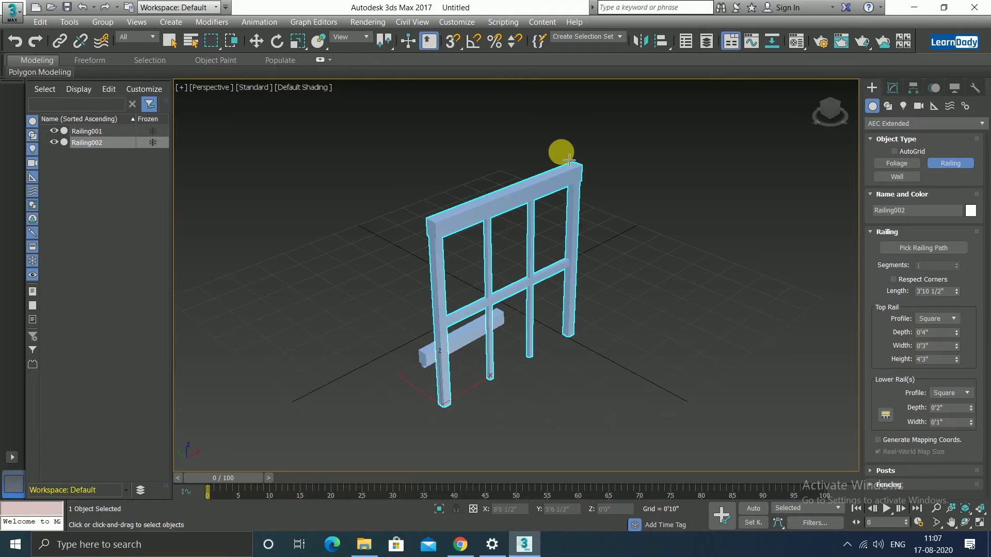
pyautogui.click(569, 159)
pyautogui.rightClick(410, 303)
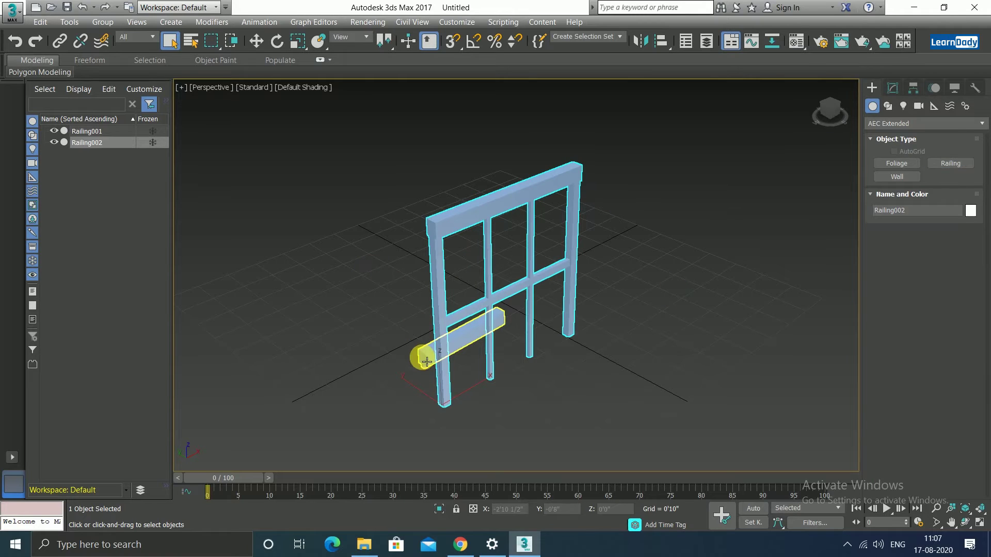
pyautogui.click(426, 361)
pyautogui.press('Delete')
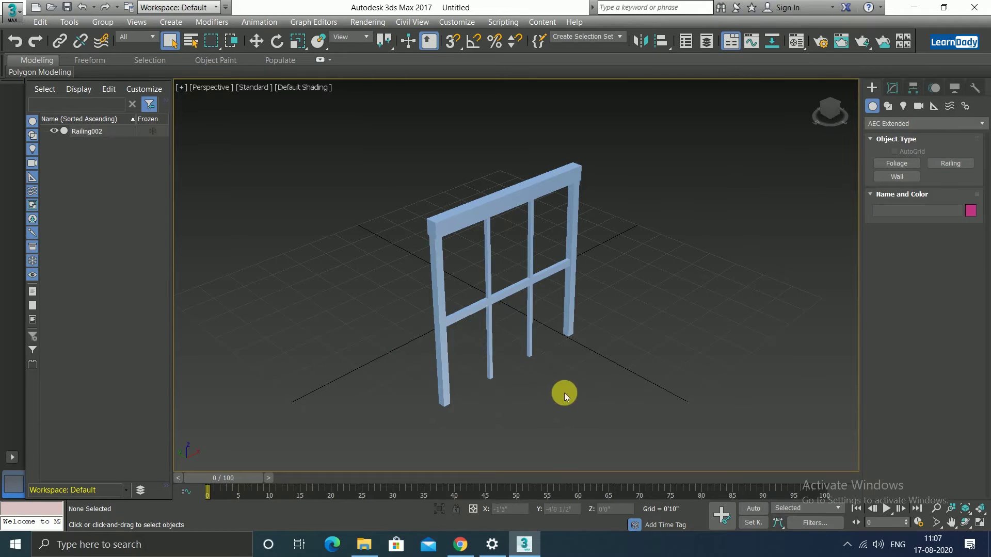
pyautogui.moveTo(564, 392)
pyautogui.keyDown('alt'); pyautogui.mouseDown(button='middle')
pyautogui.moveTo(530, 345)
pyautogui.moveTo(490, 376)
pyautogui.mouseUp(button='middle'); pyautogui.keyUp('alt')
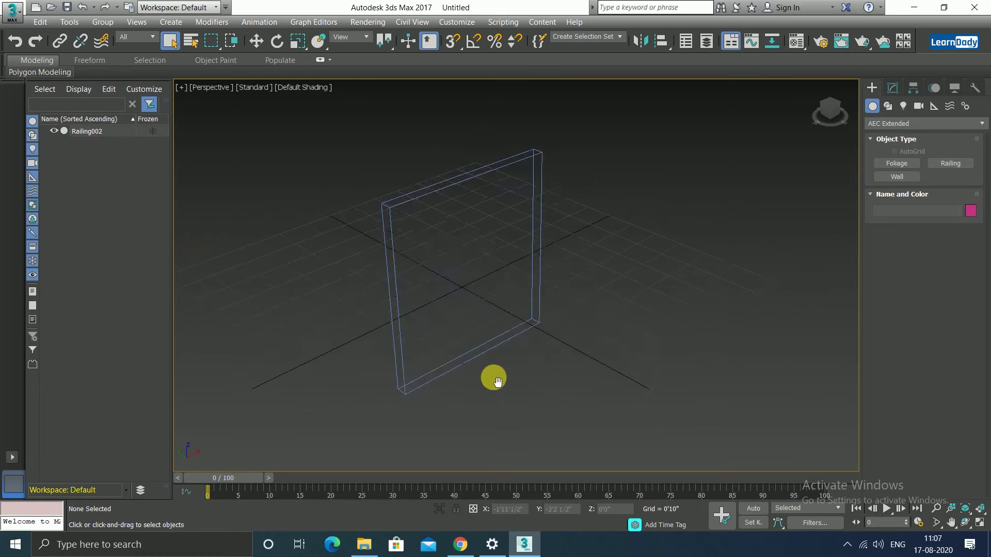
# Step: Select Railing002 and increase its Length in the Modify panel to about 12'5 1/2"
pyautogui.click(471, 187)
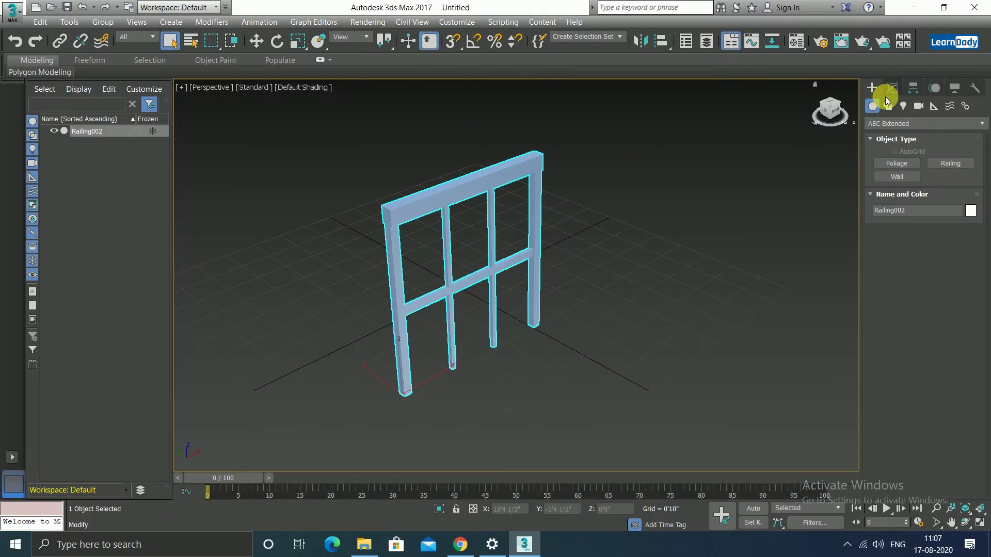
pyautogui.click(898, 89)
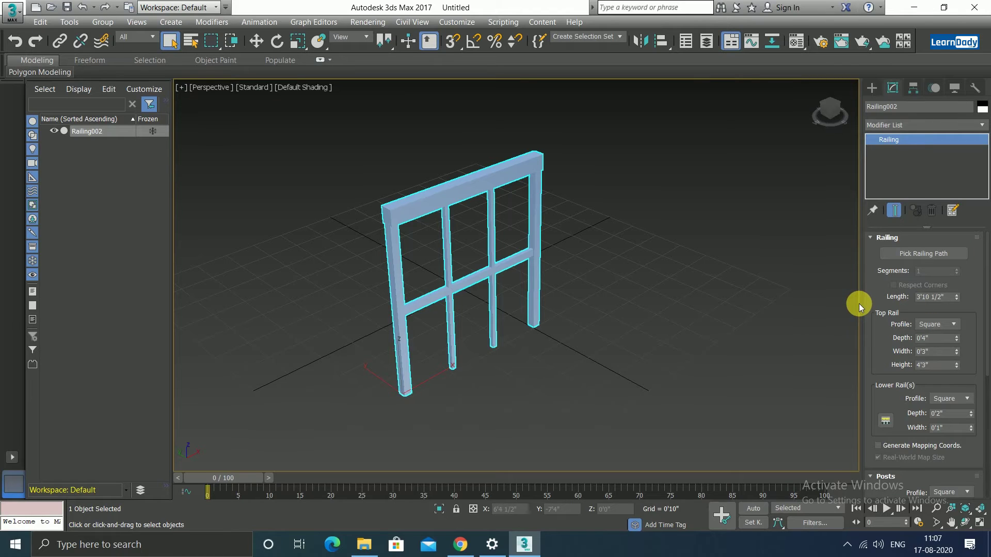
pyautogui.moveTo(863, 305); pyautogui.dragTo(816, 313)
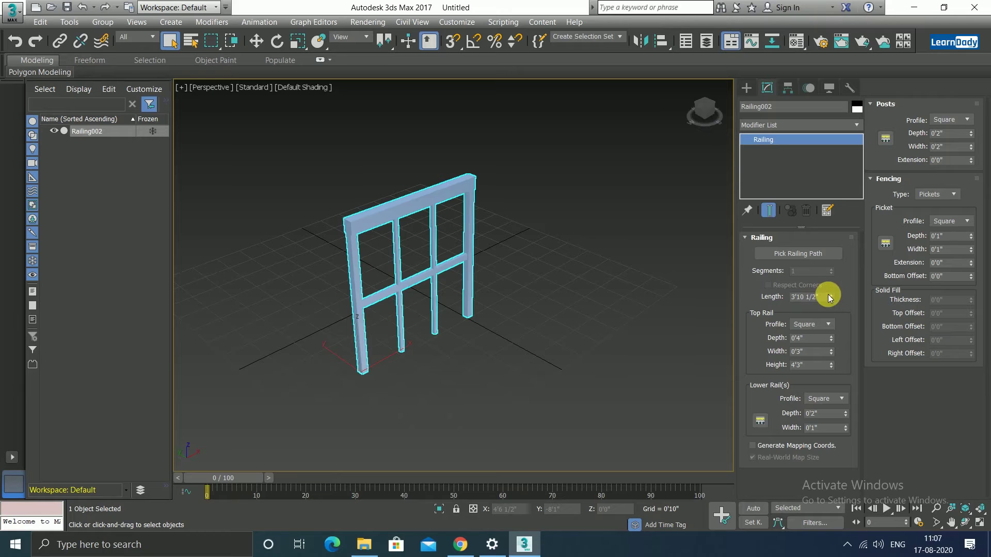
pyautogui.moveTo(831, 296)
pyautogui.mouseDown()
pyautogui.moveTo(849, 188)
pyautogui.moveTo(838, 263)
pyautogui.mouseUp()
# Step: Set the railing Length to 10'0"
pyautogui.doubleClick(808, 297)
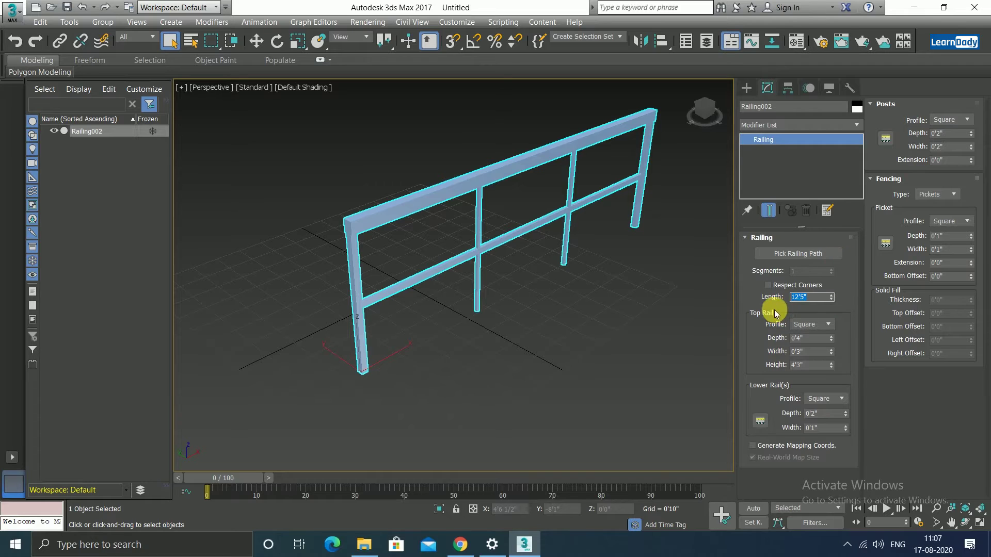
pyautogui.write('10')
pyautogui.press('Return')
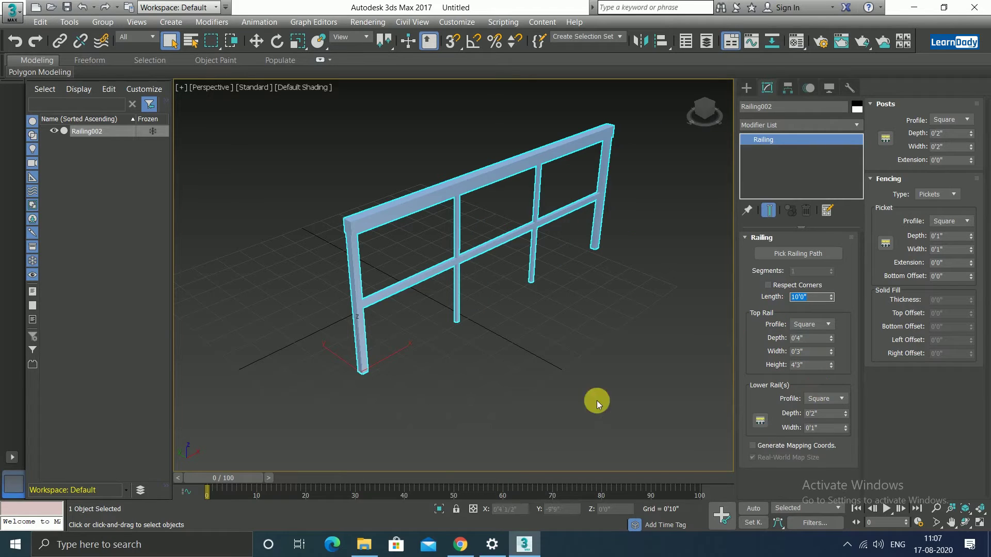
pyautogui.scroll(-1, 535, 339)
pyautogui.scroll(-2, 541, 358)
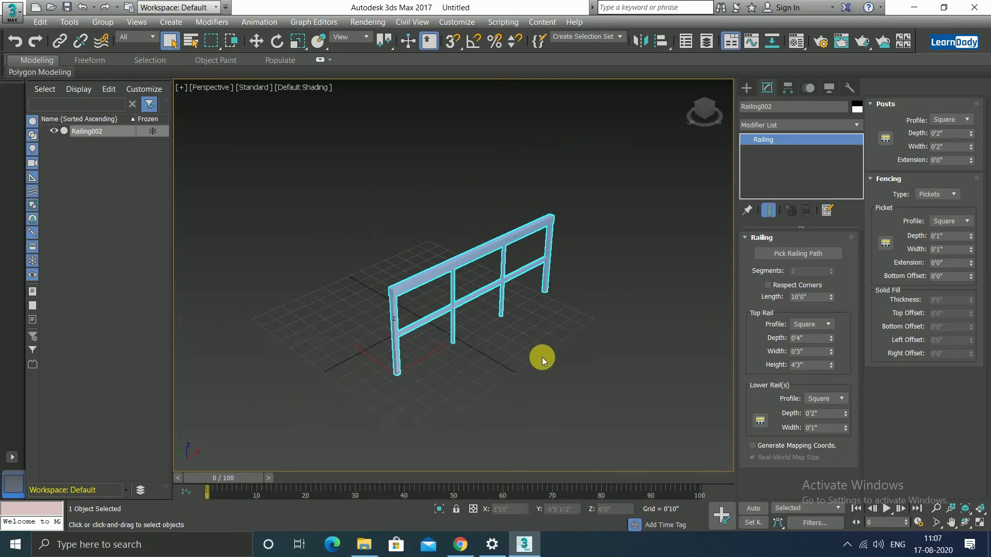
pyautogui.scroll(2, 522, 340)
pyautogui.scroll(1, 524, 339)
pyautogui.scroll(-1, 540, 332)
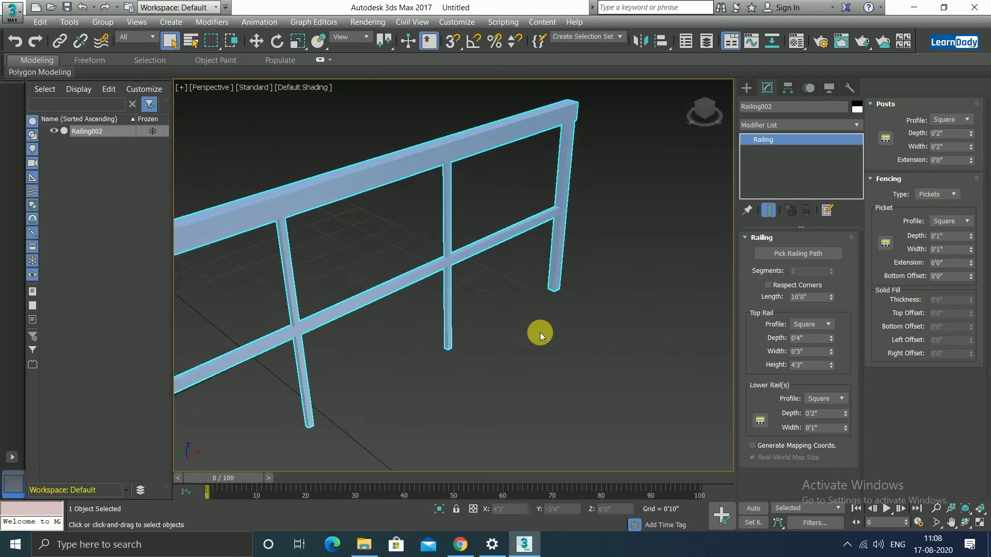
pyautogui.scroll(-1, 515, 306)
pyautogui.moveTo(516, 306); pyautogui.dragTo(532, 296, button='middle')
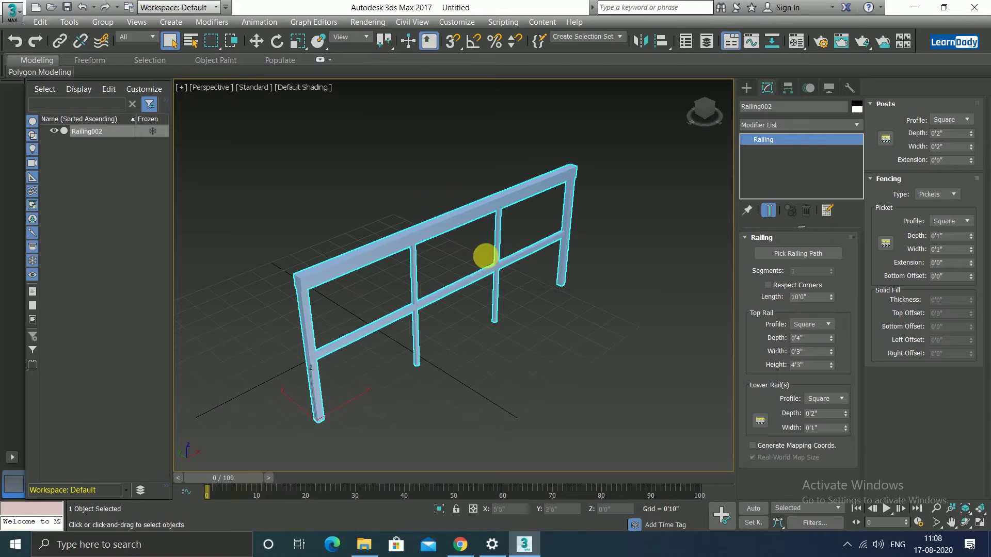
# Step: Give the top rail a Round profile after briefly trying None and Square
pyautogui.click(828, 325)
pyautogui.click(820, 336)
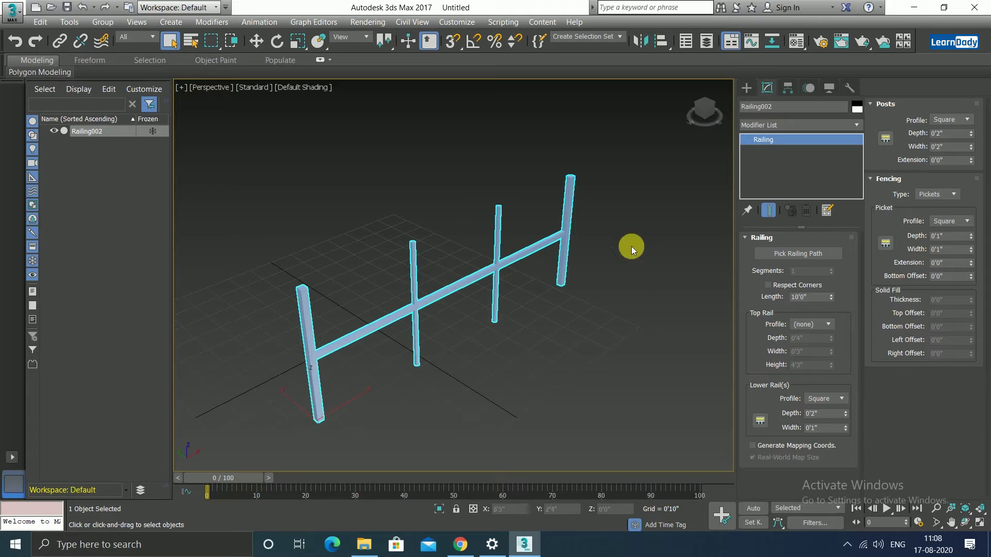
pyautogui.click(828, 325)
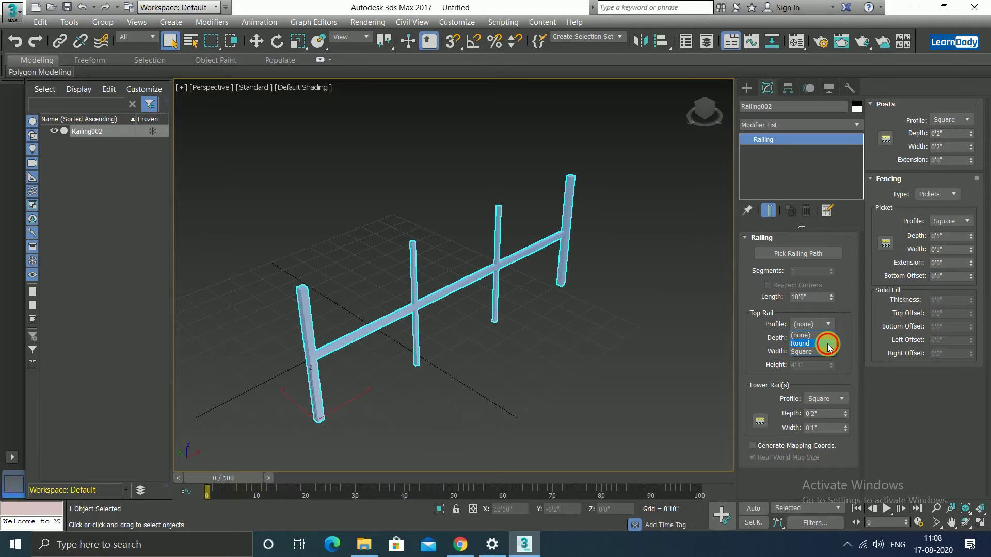
pyautogui.click(828, 344)
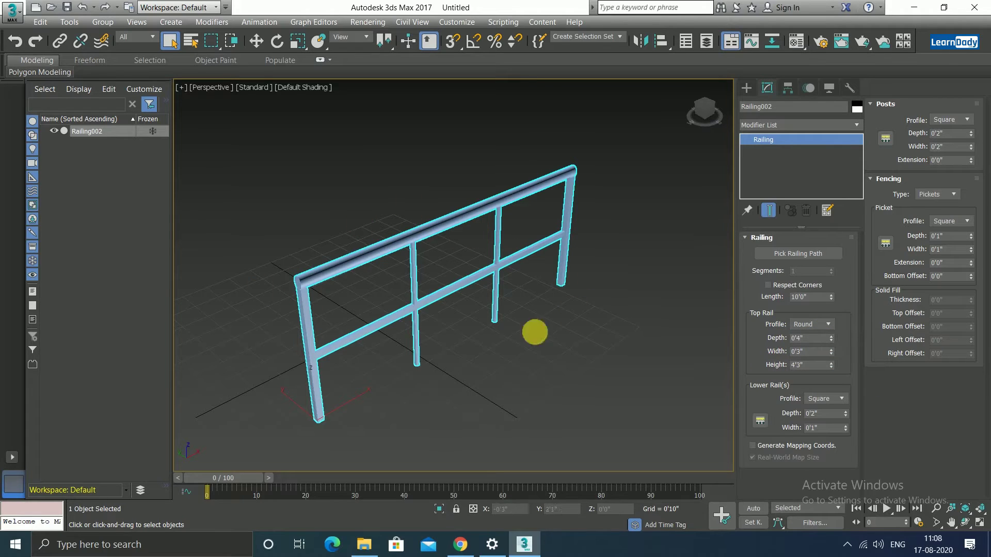
pyautogui.click(826, 328)
pyautogui.click(823, 348)
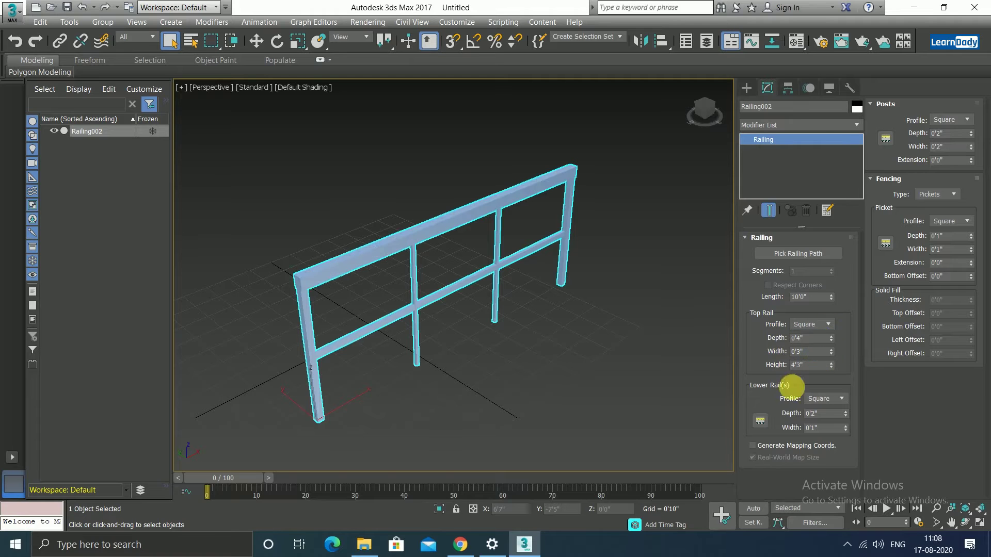
pyautogui.scroll(5, 303, 299)
pyautogui.scroll(-4, 303, 300)
pyautogui.scroll(-2, 299, 294)
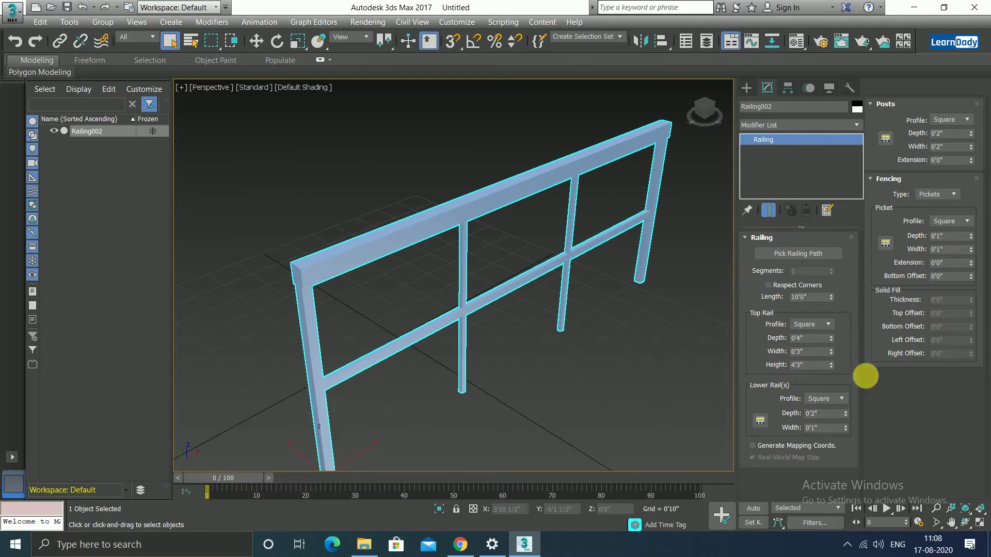
pyautogui.click(829, 324)
pyautogui.click(819, 350)
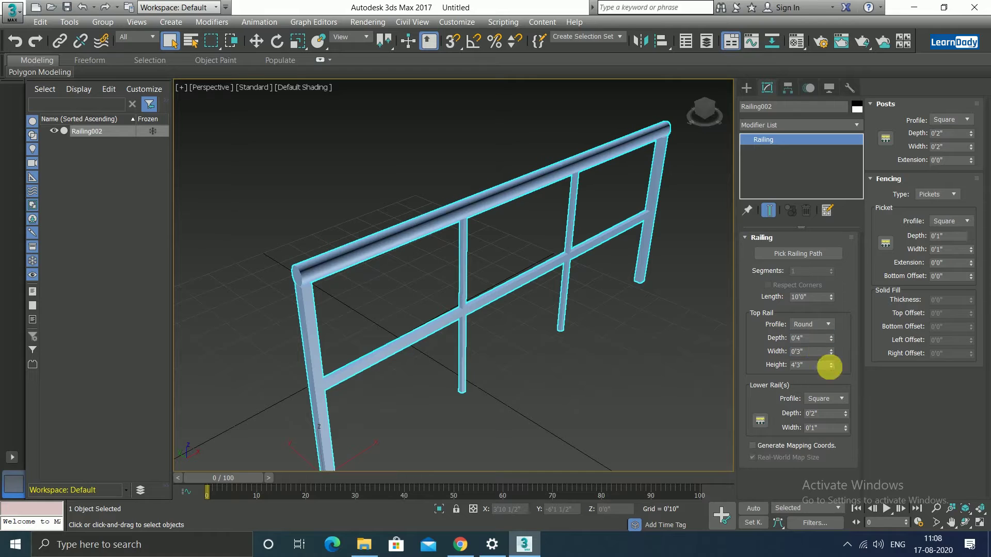
pyautogui.scroll(2, 329, 265)
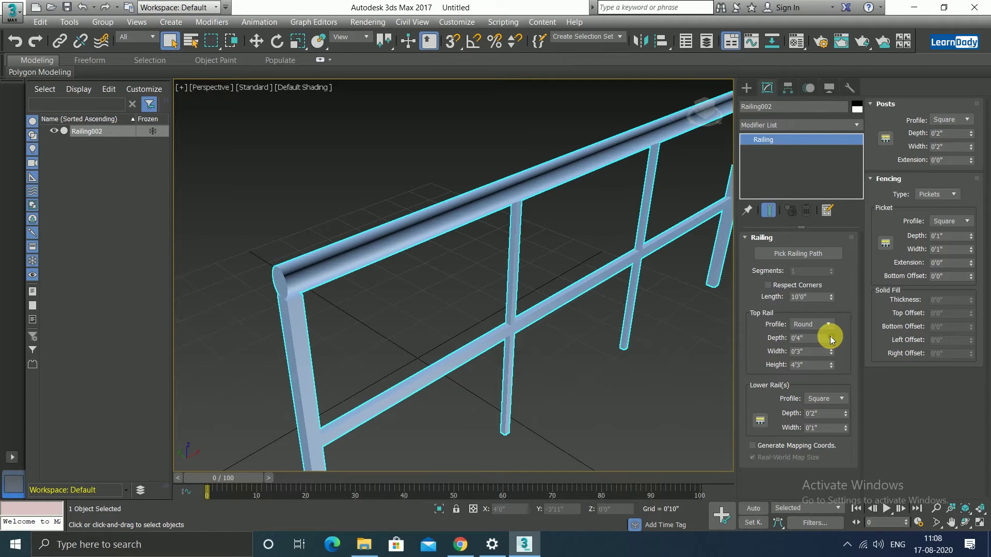
# Step: Set the top rail width to 0'3 1/2" and its height to 3'6"
pyautogui.moveTo(830, 338)
pyautogui.mouseDown()
pyautogui.moveTo(845, 372)
pyautogui.moveTo(841, 338)
pyautogui.moveTo(841, 359)
pyautogui.mouseUp()
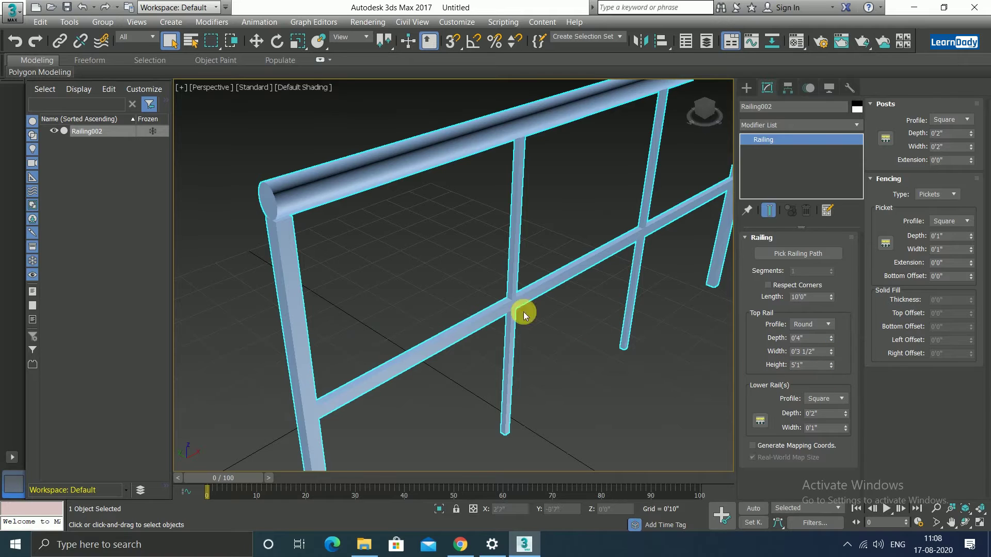
pyautogui.scroll(-5, 524, 310)
pyautogui.moveTo(566, 327); pyautogui.dragTo(544, 313, button='middle')
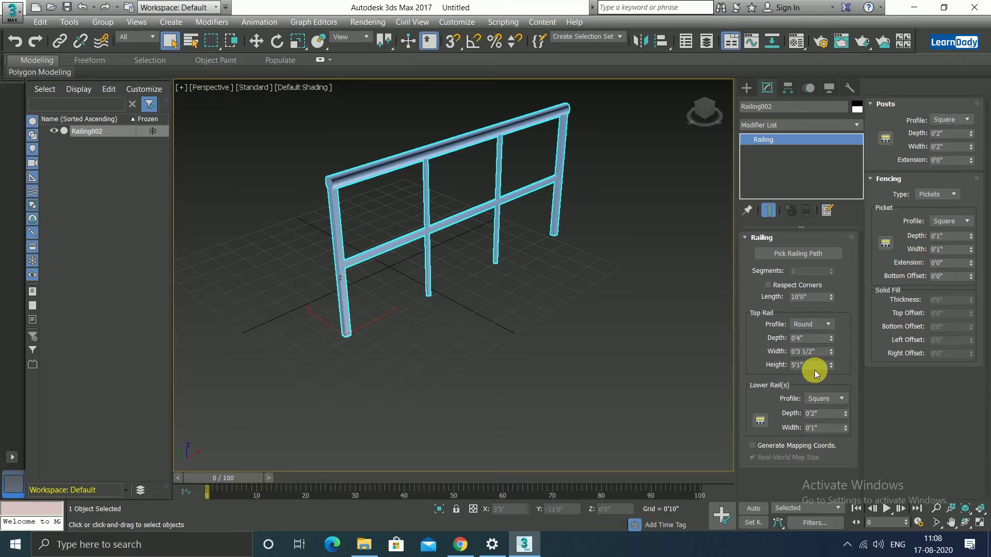
pyautogui.click(805, 372)
pyautogui.write('3')
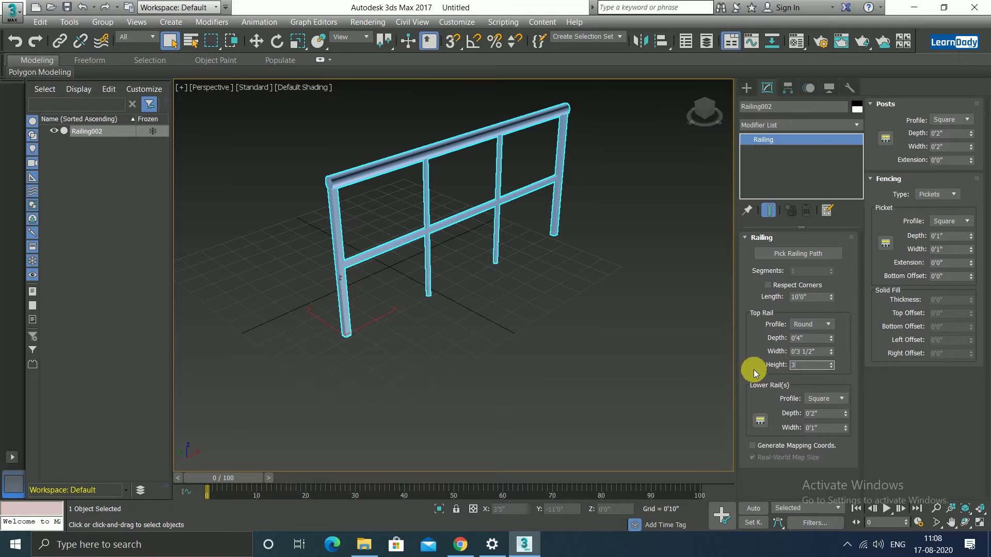
pyautogui.write("'6")
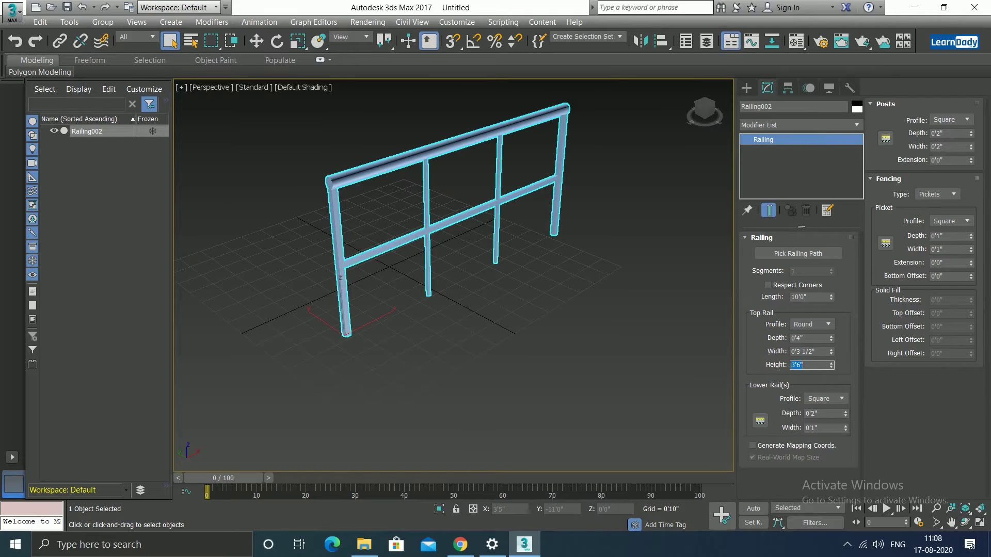
pyautogui.press('Return')
pyautogui.click(609, 325)
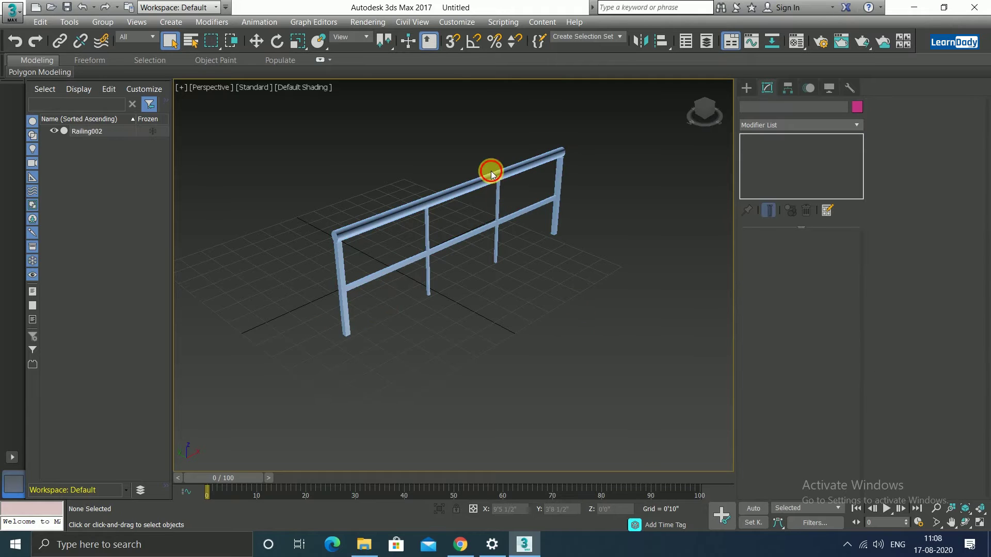
# Step: Reselect Railing002 and change its lower rail profile from Square to Round
pyautogui.click(503, 181)
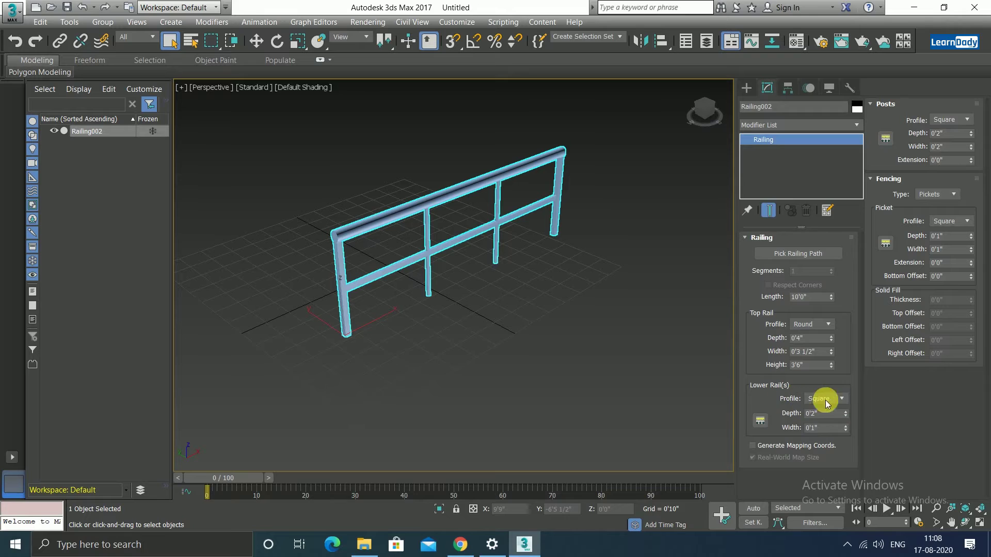
pyautogui.click(842, 399)
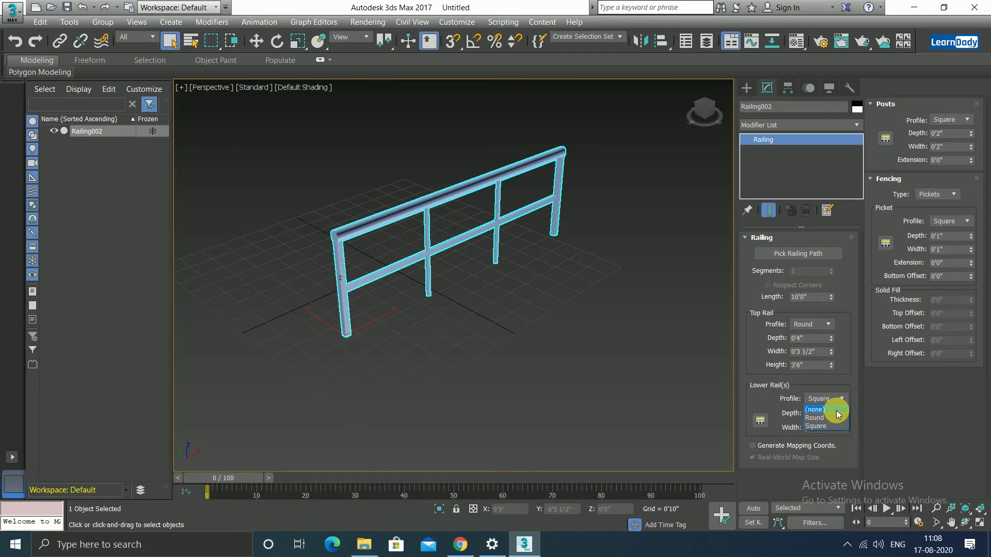
pyautogui.click(830, 420)
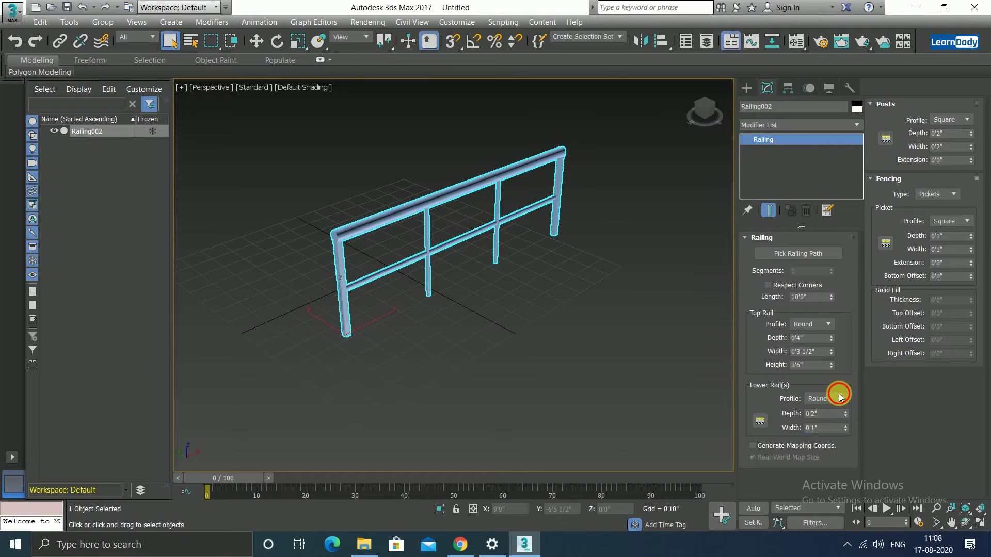
pyautogui.click(827, 420)
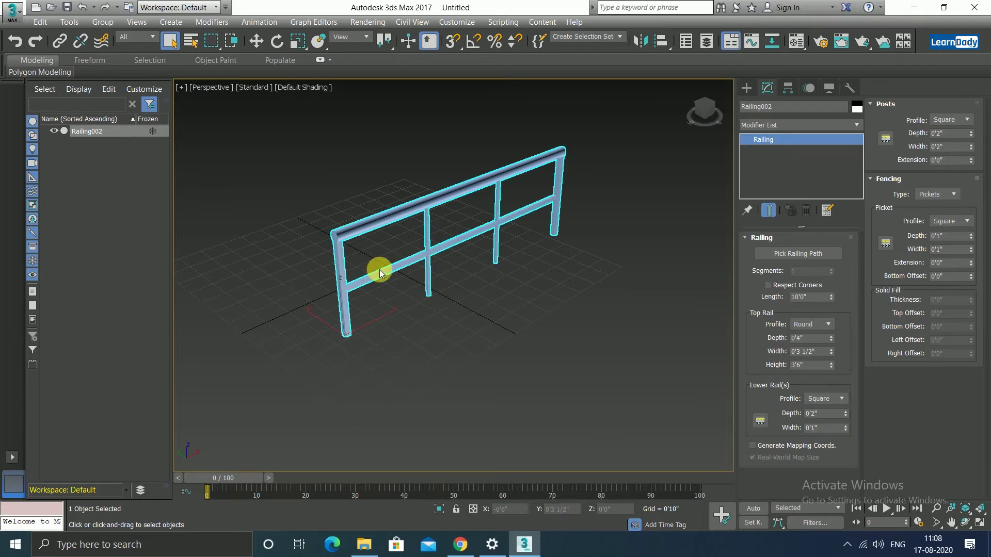
pyautogui.scroll(5, 380, 272)
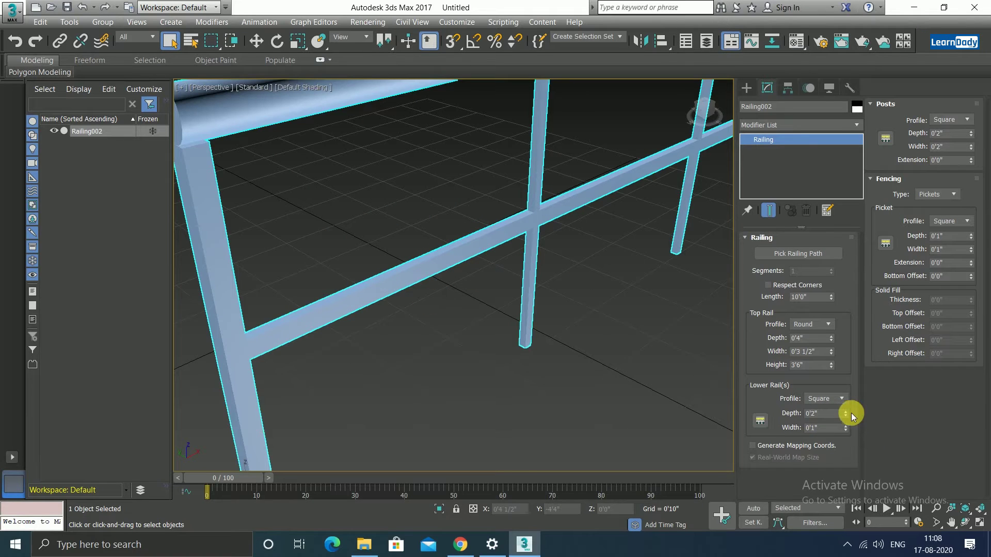
pyautogui.click(843, 400)
pyautogui.click(825, 407)
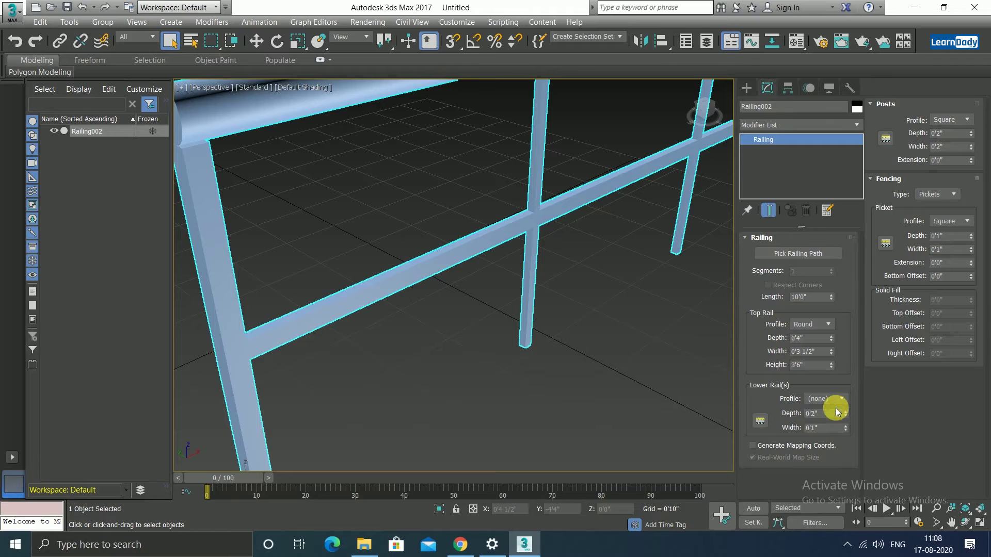
pyautogui.click(843, 400)
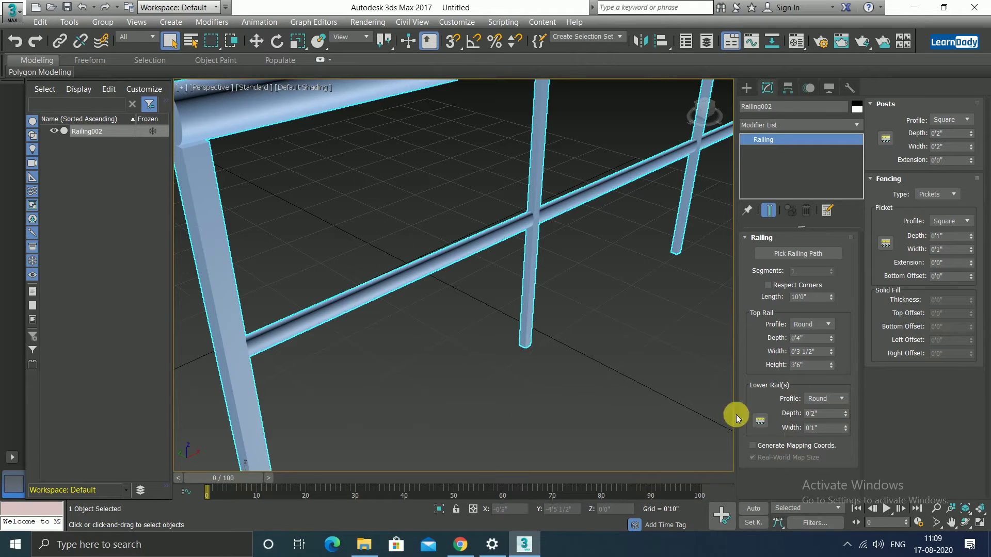
# Step: Open Lower Rail Spacing and set the placement mode to Free Center
pyautogui.click(761, 422)
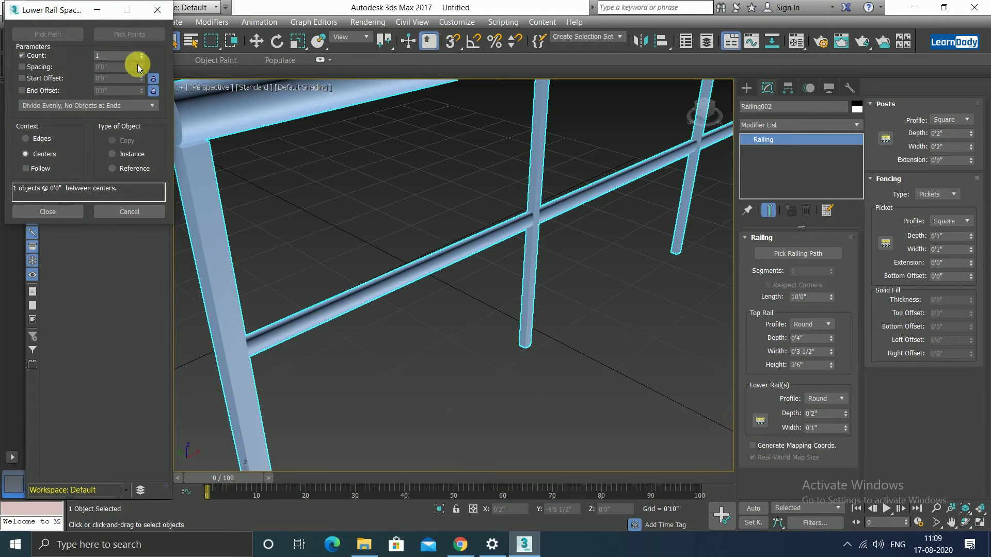
pyautogui.click(142, 54)
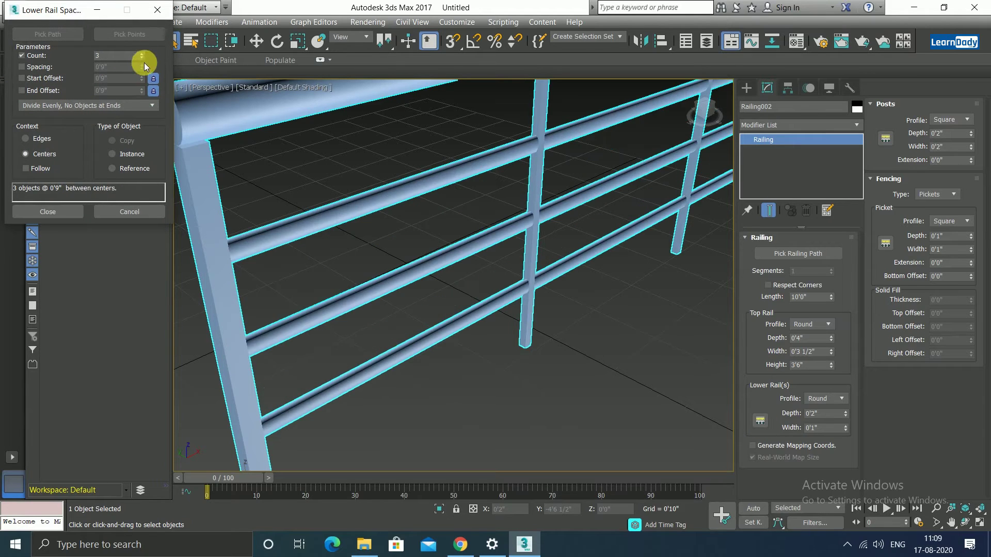
pyautogui.click(141, 58)
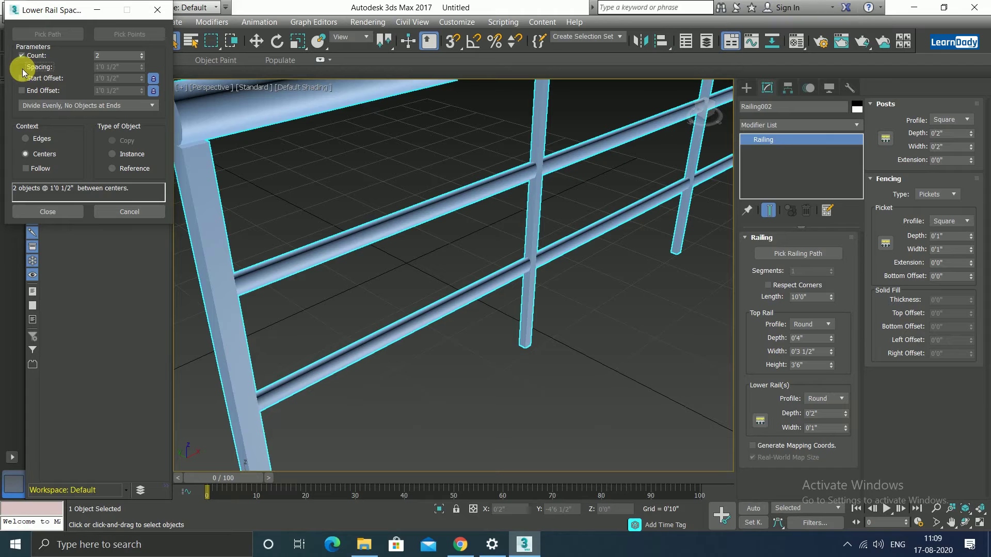
pyautogui.click(59, 106)
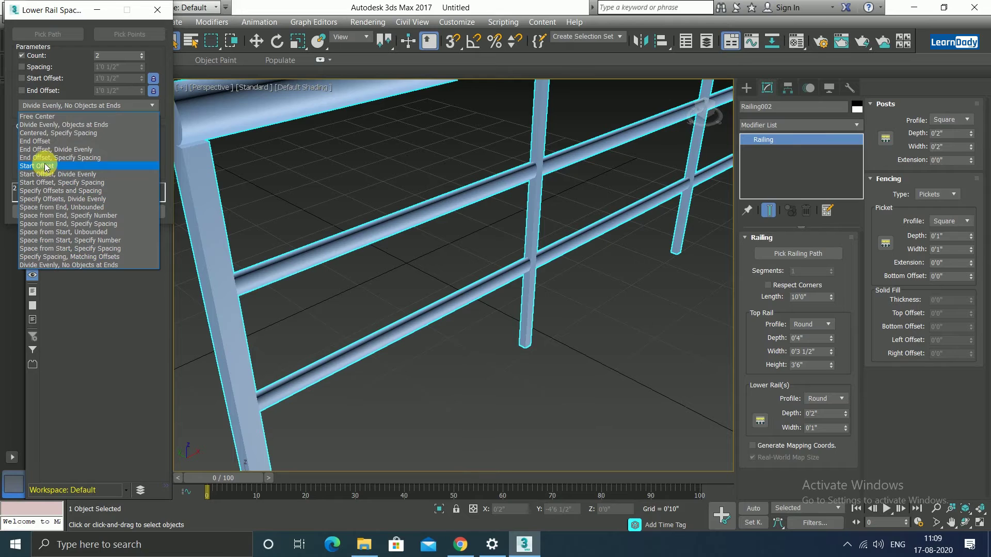
pyautogui.click(46, 134)
pyautogui.click(106, 105)
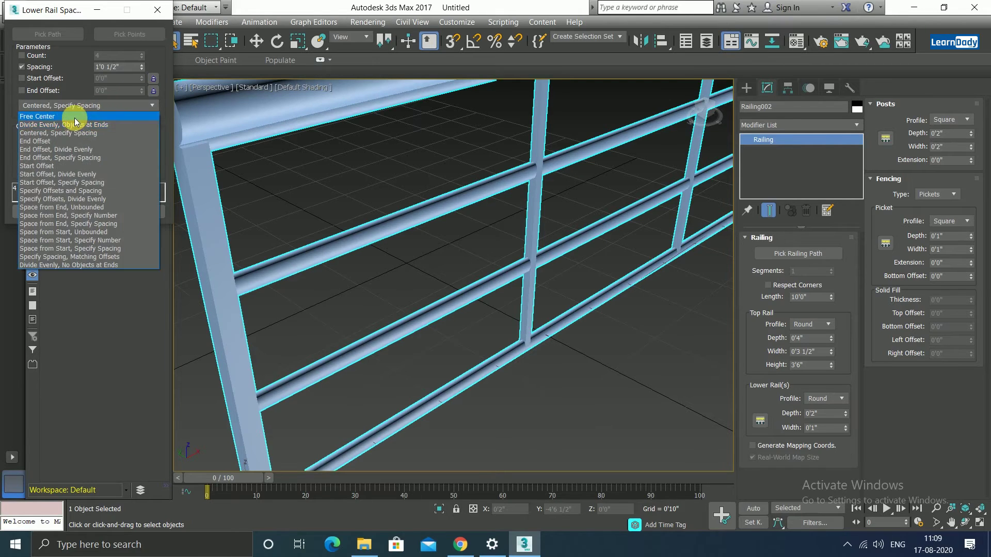
pyautogui.click(74, 117)
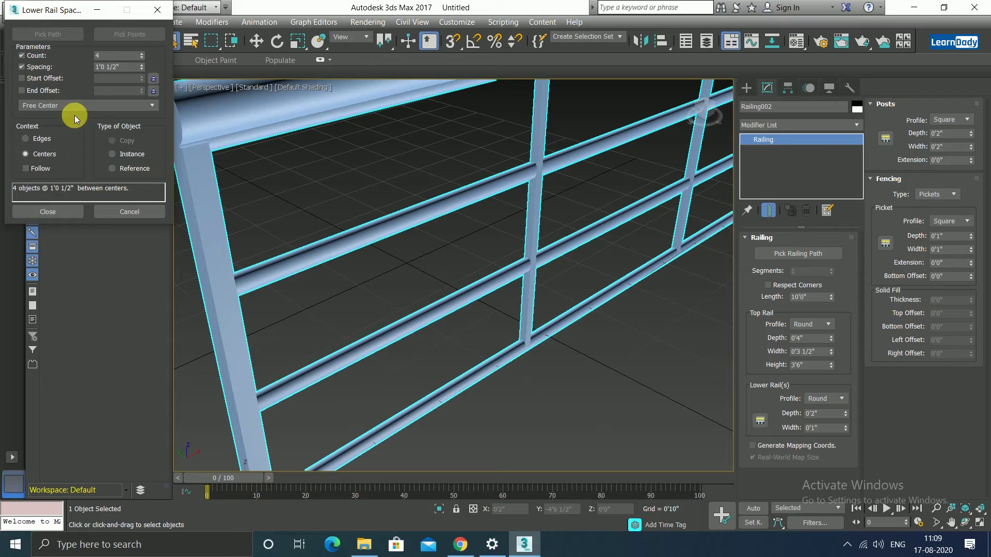
# Step: Adjust the lower rail spacing and measure it between Centers
pyautogui.click(140, 68)
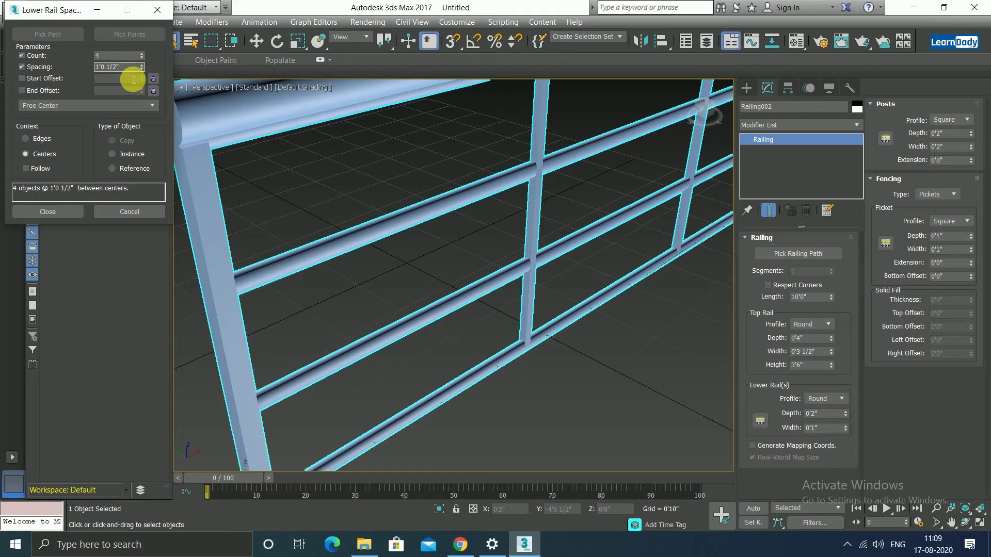
pyautogui.moveTo(143, 66); pyautogui.dragTo(154, 130)
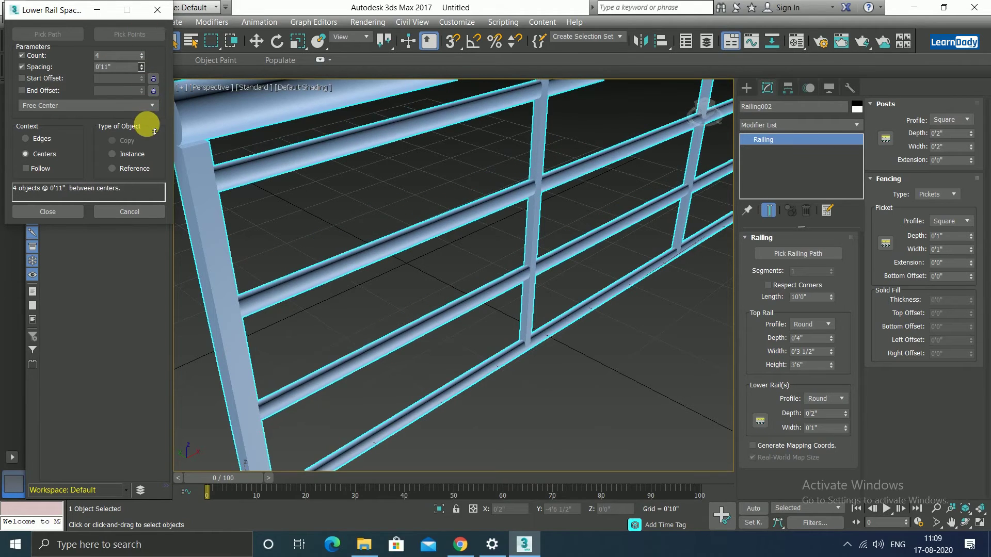
pyautogui.moveTo(153, 130); pyautogui.dragTo(163, 106)
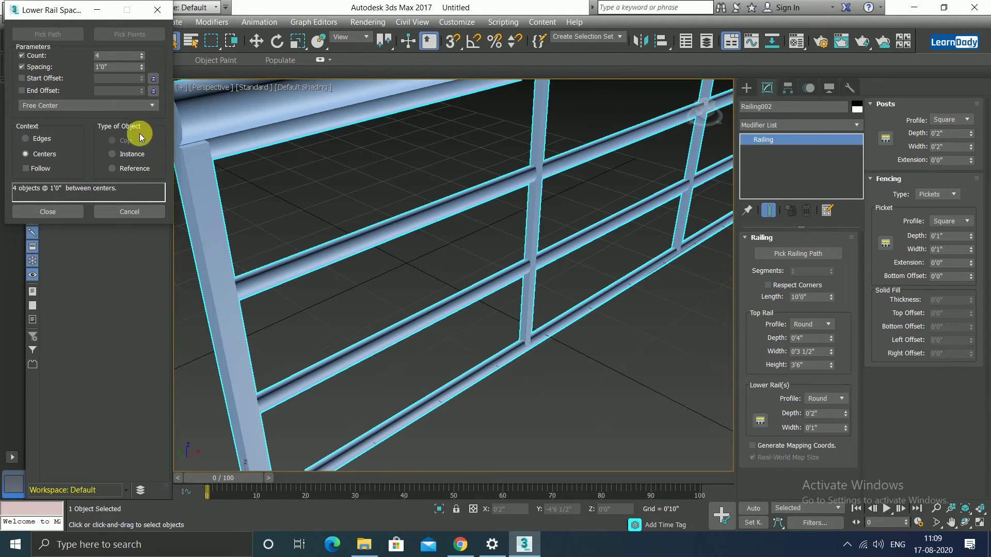
pyautogui.click(32, 157)
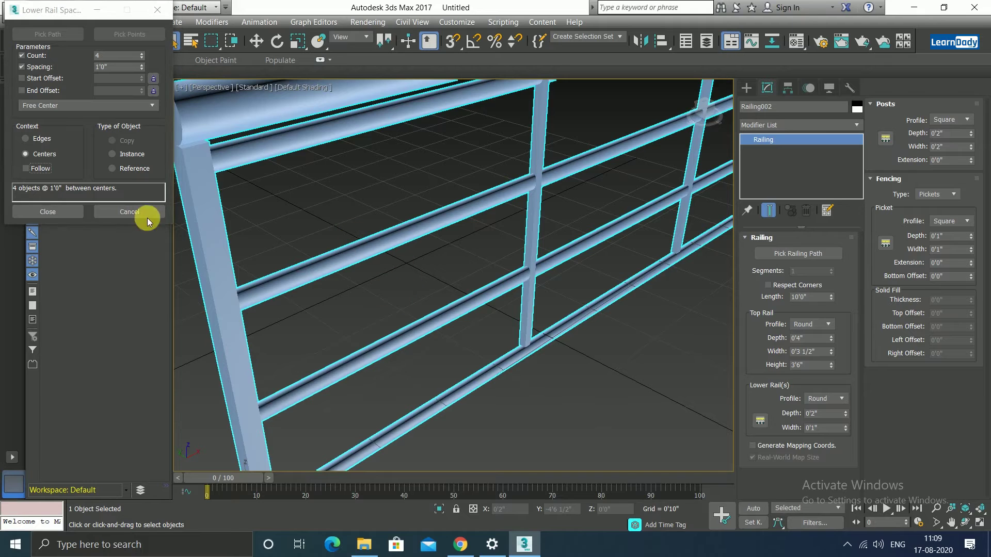
# Step: Set the lower rail count to 3 with 1'9 1/2" spacing
pyautogui.moveTo(139, 54); pyautogui.dragTo(141, 57)
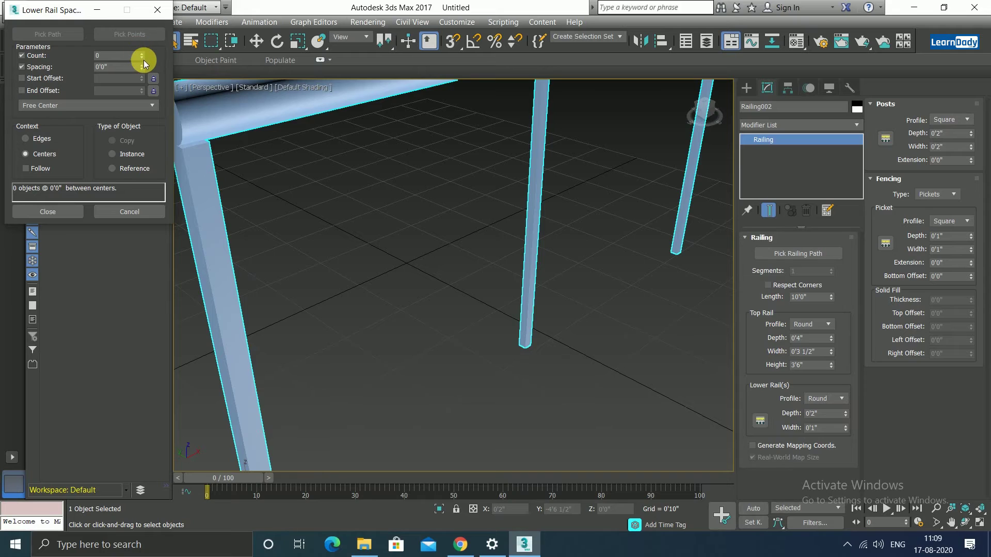
pyautogui.click(141, 55)
pyautogui.click(140, 54)
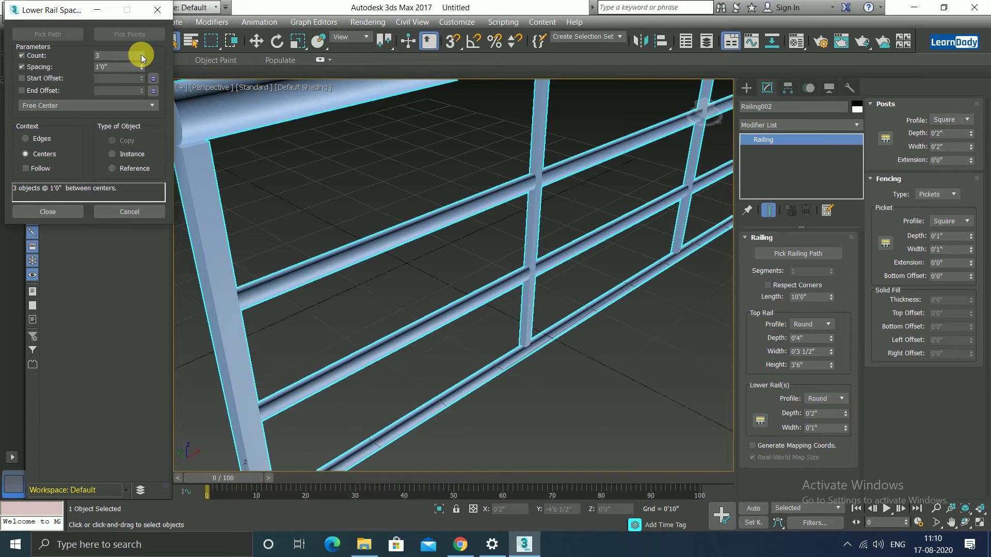
pyautogui.click(140, 54)
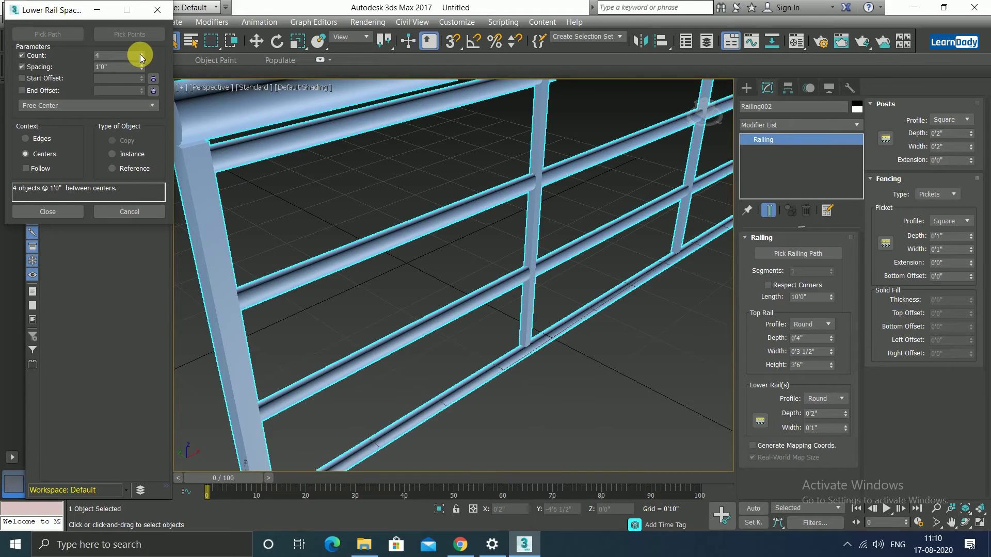
pyautogui.click(140, 58)
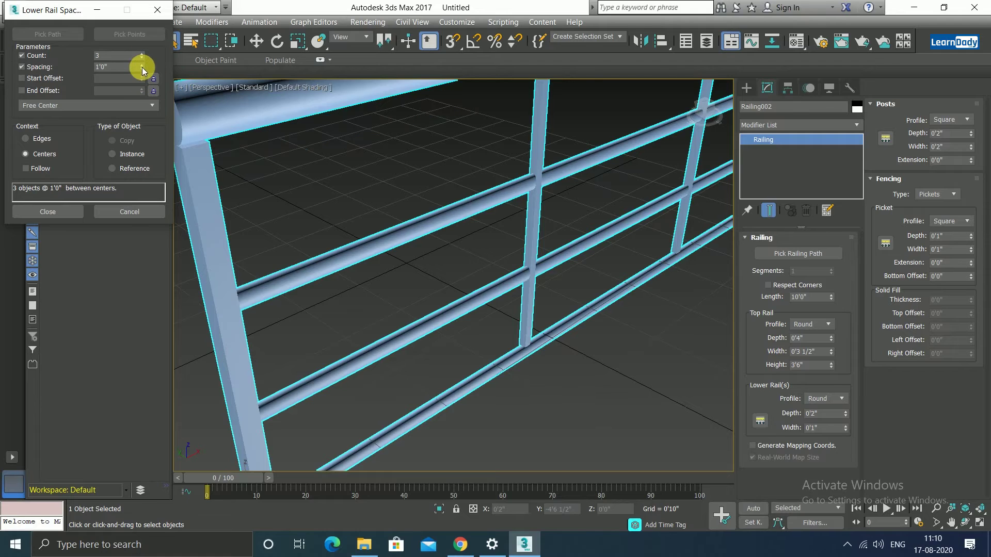
pyautogui.click(140, 66)
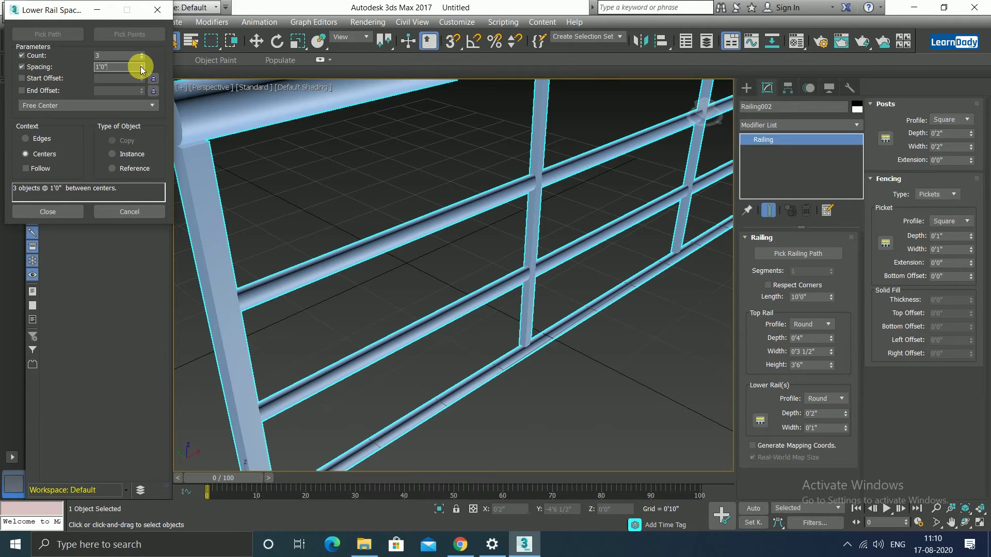
pyautogui.moveTo(141, 66)
pyautogui.mouseDown()
pyautogui.moveTo(147, 38)
pyautogui.moveTo(159, 107)
pyautogui.mouseUp()
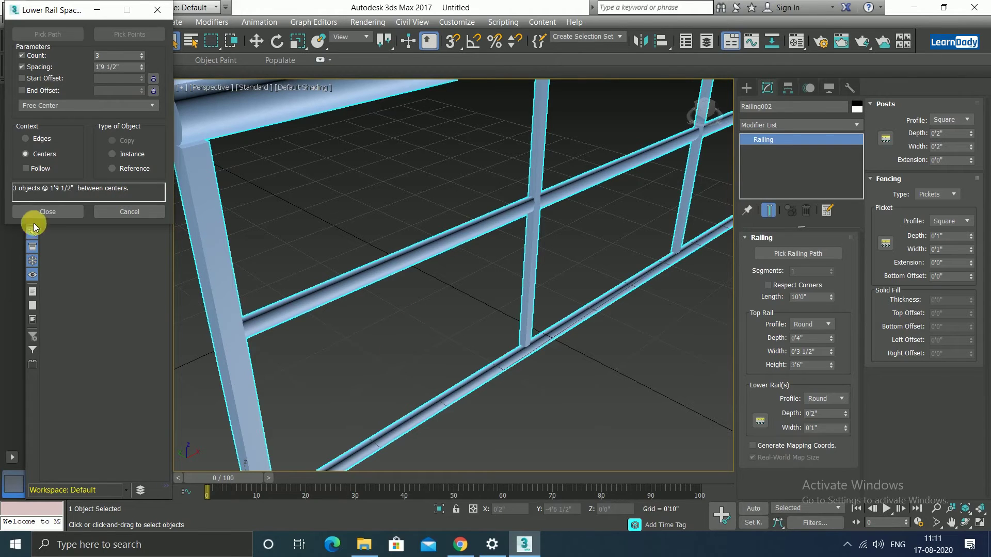
# Step: Close the Lower Rail Spacing window and re-centre the railing in the view
pyautogui.click(47, 212)
pyautogui.scroll(-3, 511, 335)
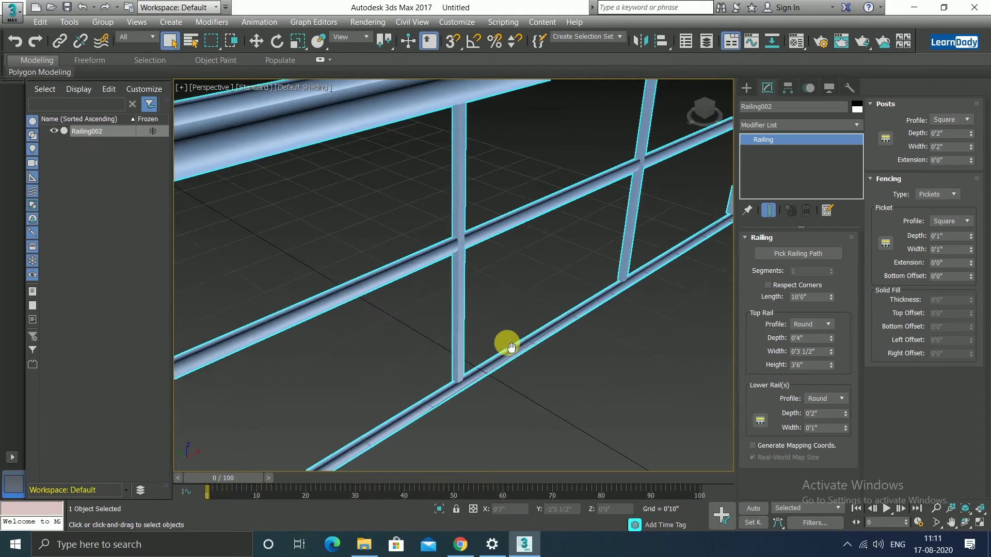
pyautogui.scroll(-5, 516, 344)
pyautogui.moveTo(574, 359); pyautogui.dragTo(516, 294, button='middle')
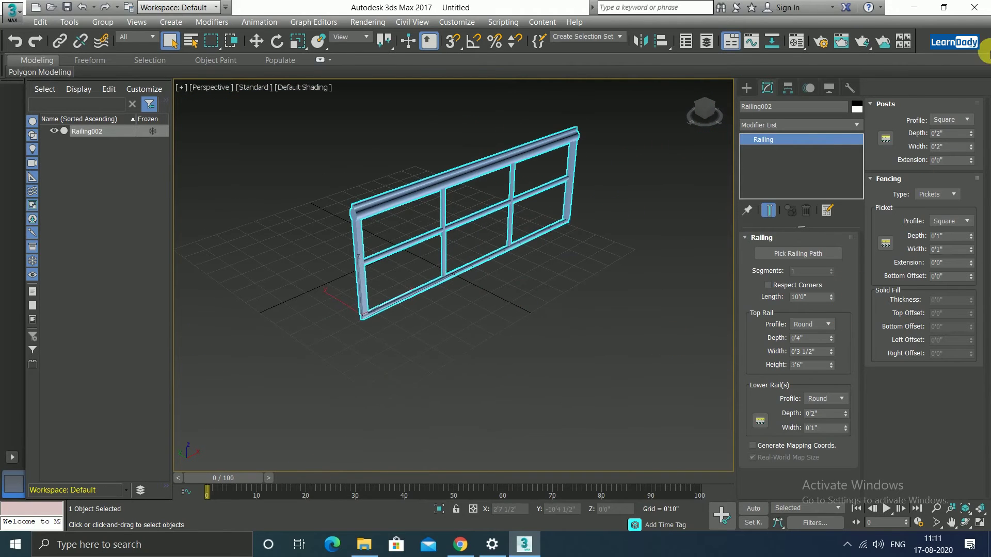
pyautogui.scroll(3, 522, 169)
pyautogui.scroll(-2, 534, 190)
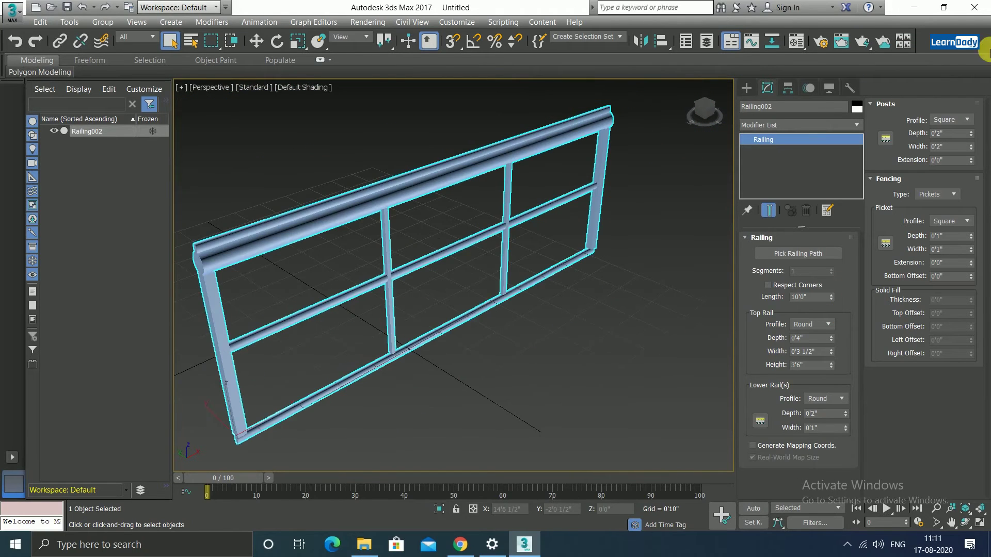
# Step: Make the posts Round with 0'0" extension and 0'1" width
pyautogui.click(957, 121)
pyautogui.click(960, 132)
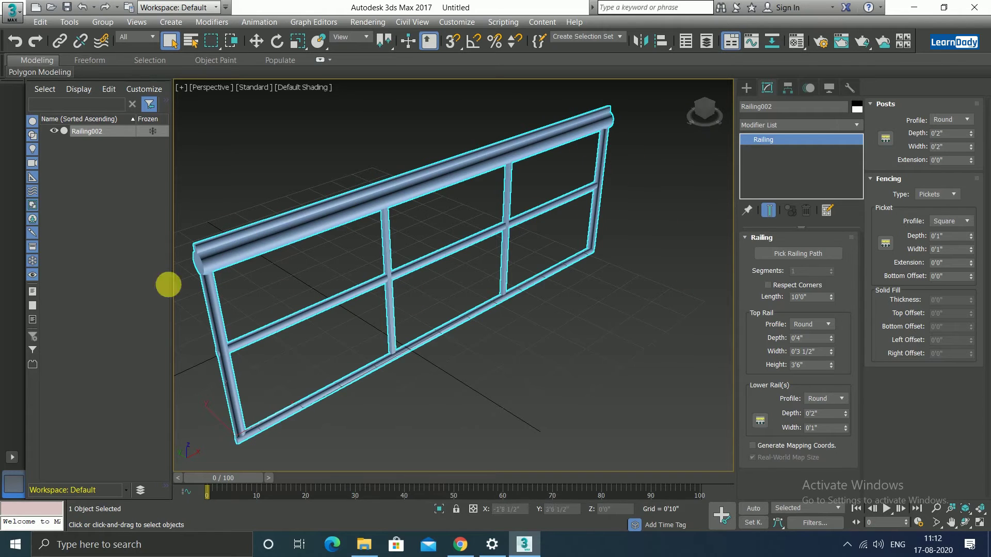
pyautogui.click(959, 119)
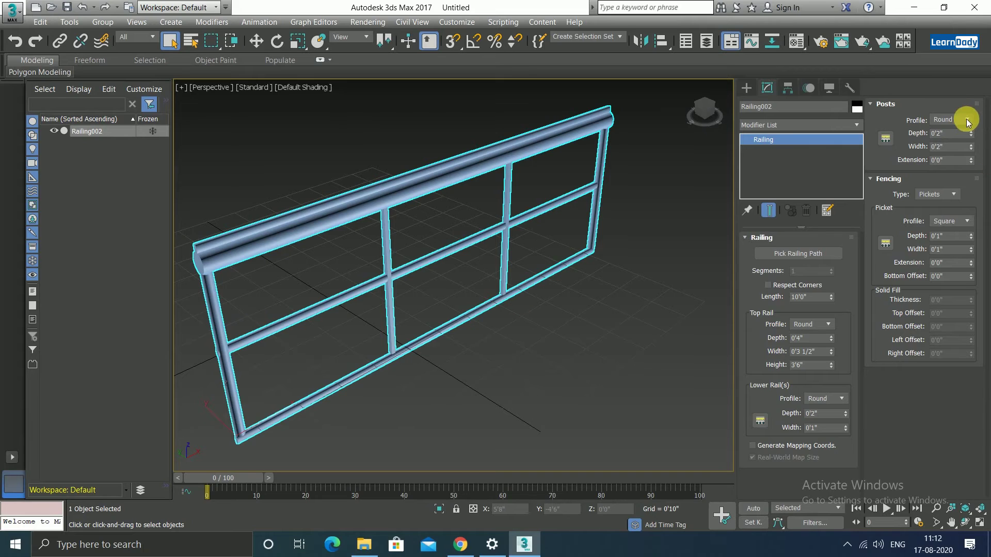
pyautogui.click(952, 135)
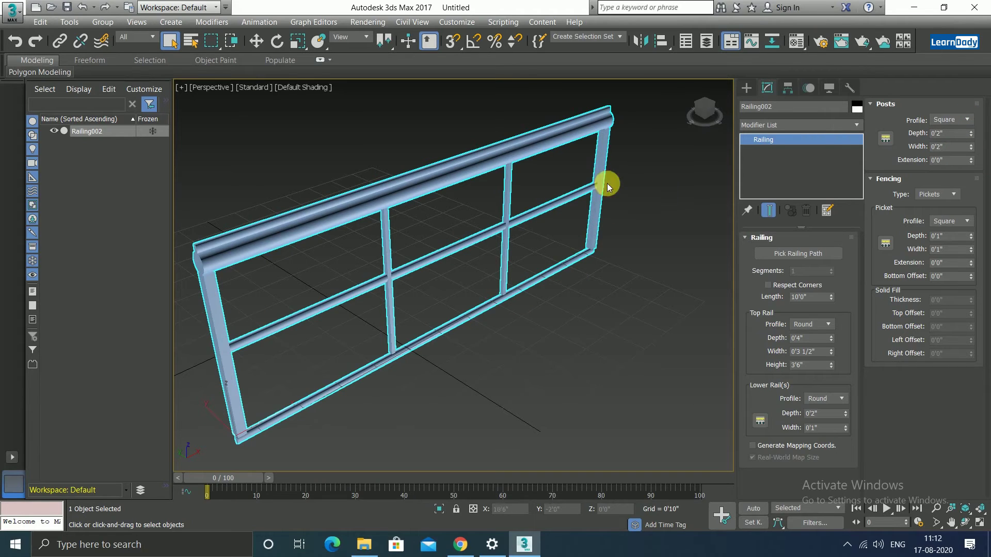
pyautogui.click(965, 119)
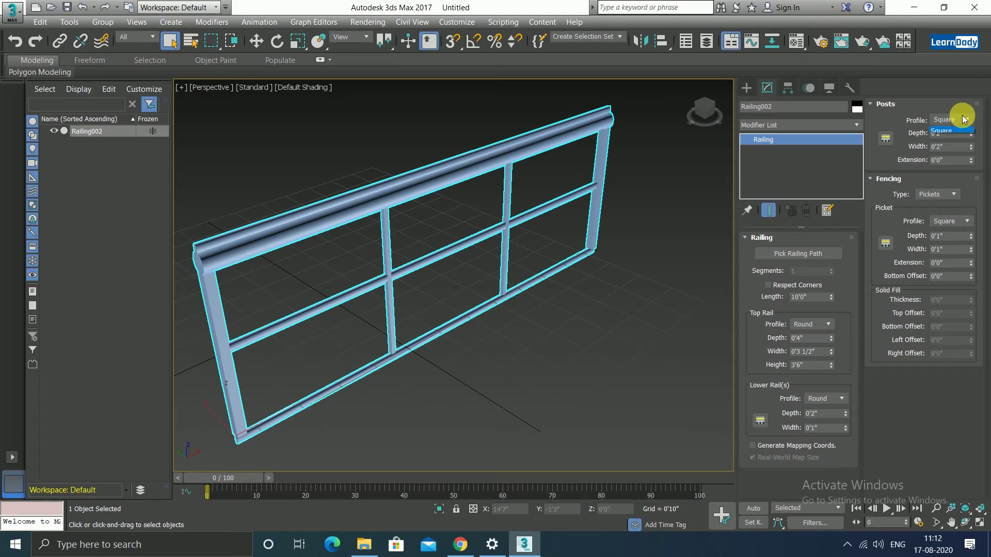
pyautogui.click(944, 148)
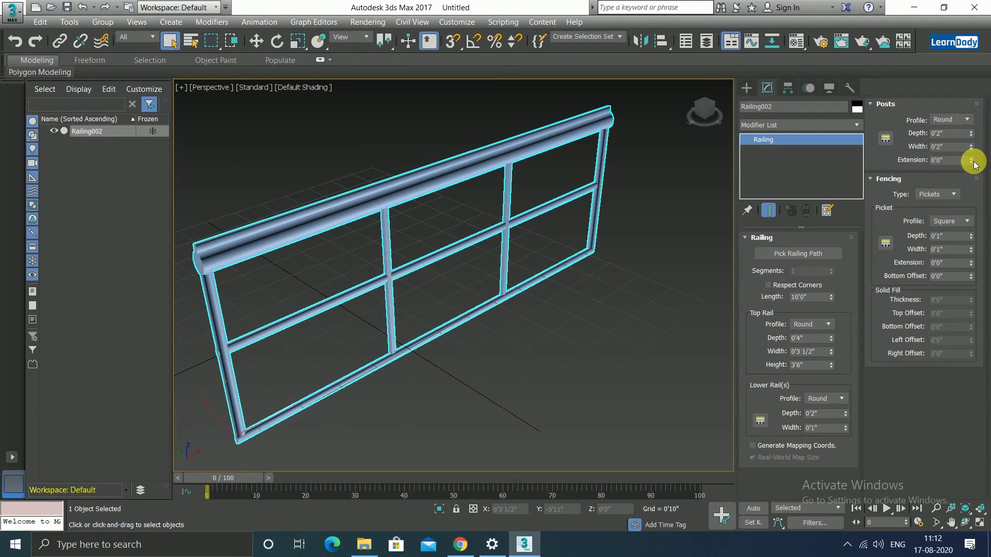
pyautogui.moveTo(971, 161); pyautogui.dragTo(964, 243)
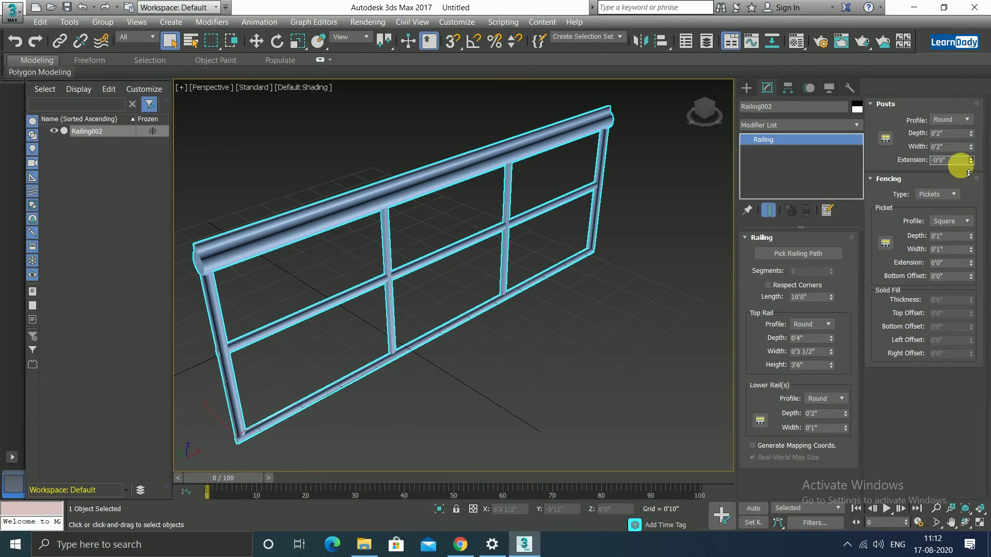
pyautogui.moveTo(970, 147); pyautogui.dragTo(968, 155)
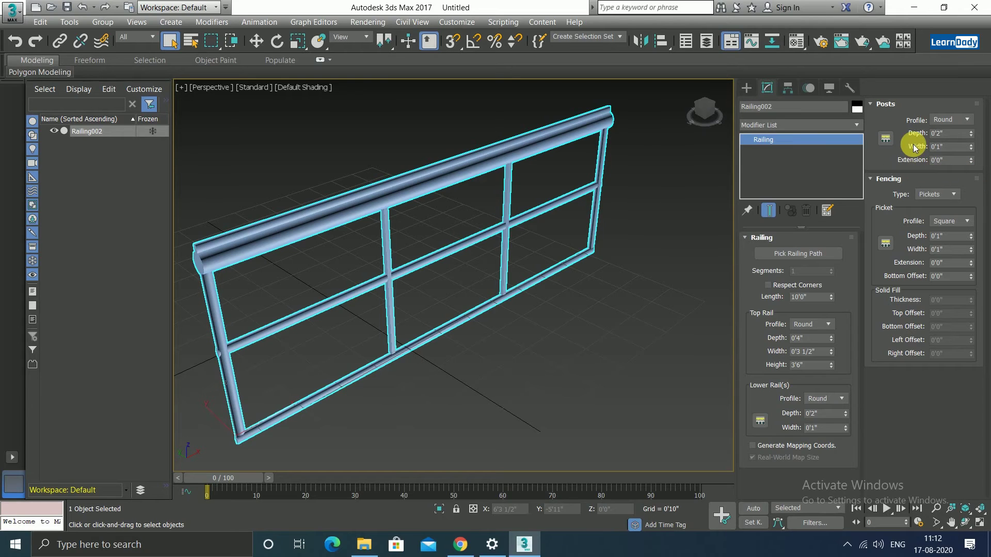
# Step: Add a third post in the Post Spacing dialog and close it
pyautogui.click(884, 138)
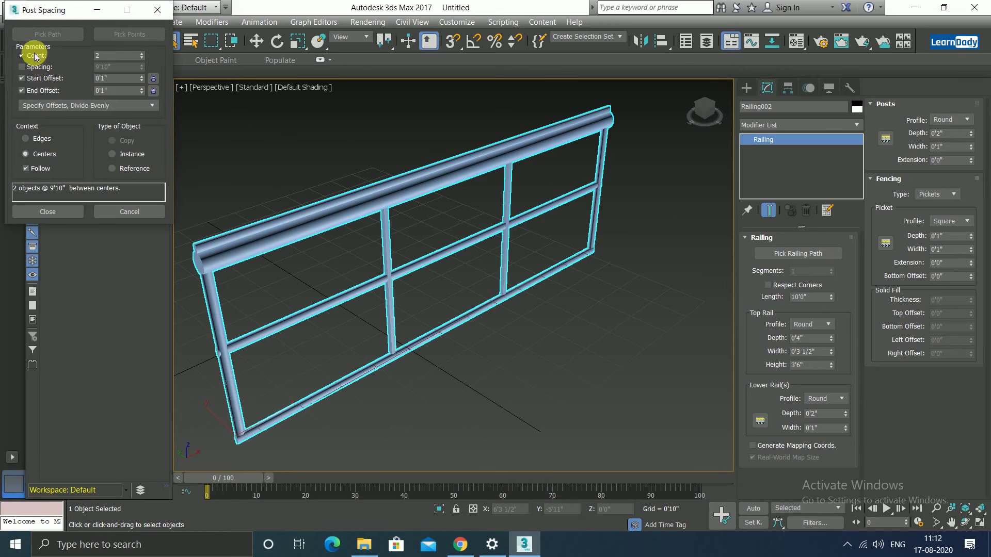
pyautogui.click(142, 53)
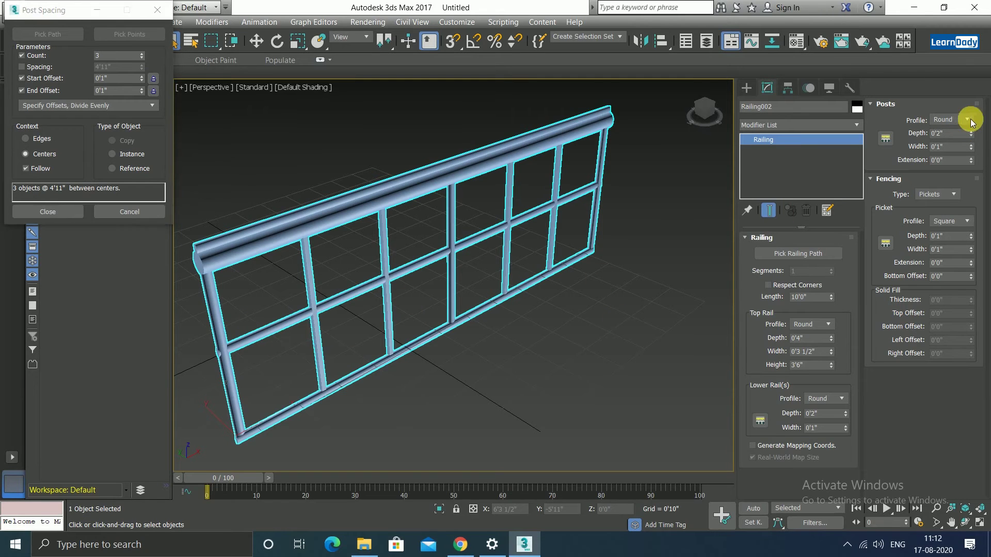
pyautogui.click(37, 213)
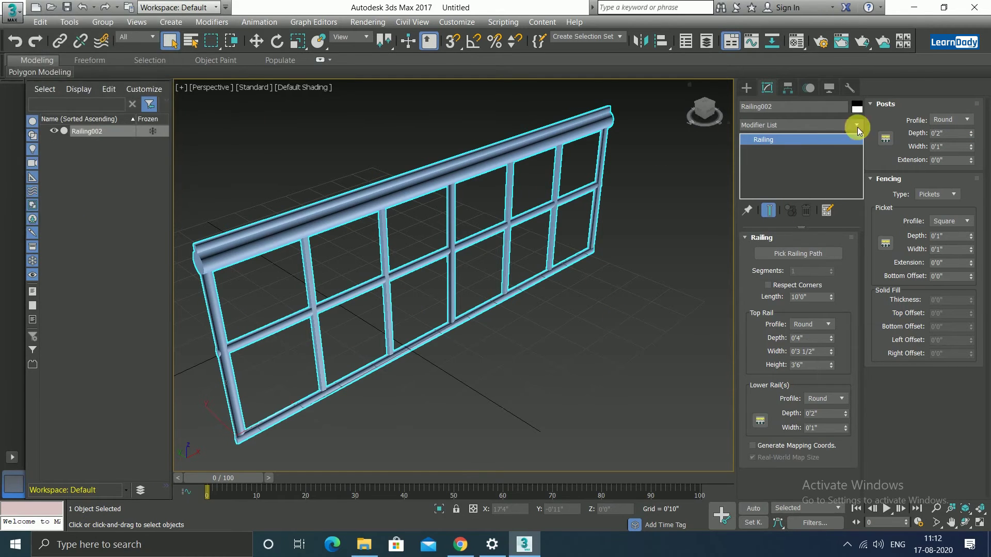
# Step: Switch the post profile back to Square
pyautogui.click(952, 119)
pyautogui.click(946, 150)
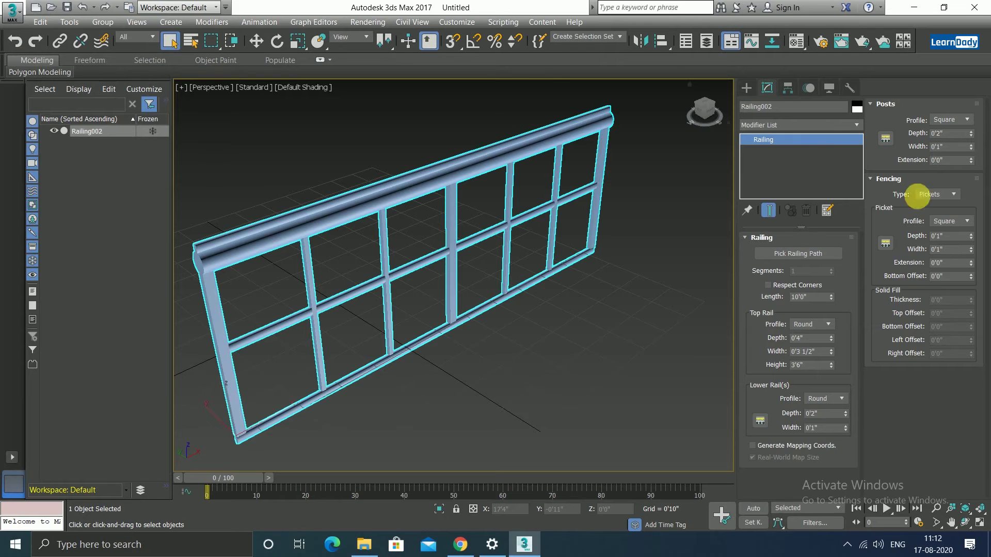
pyautogui.scroll(3, 438, 332)
pyautogui.scroll(-3, 525, 332)
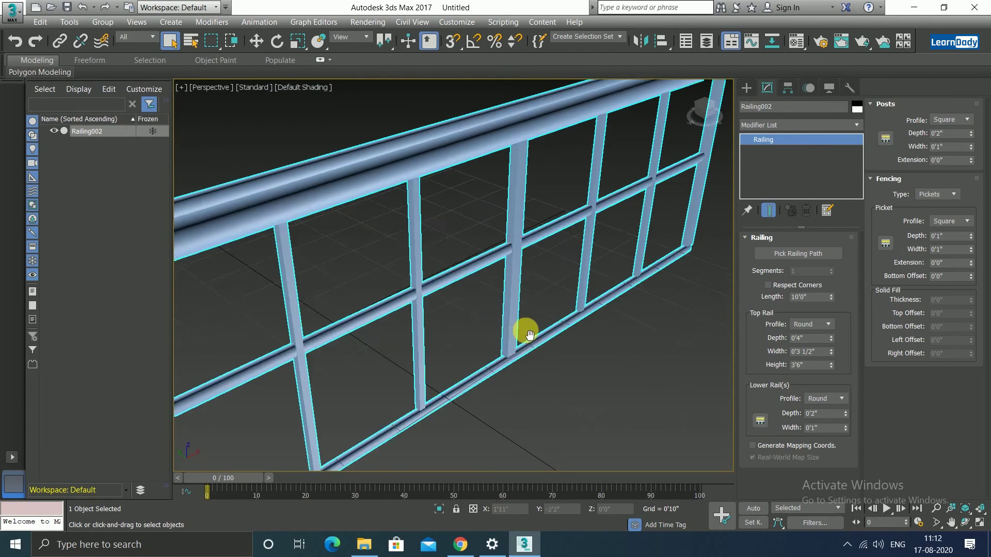
pyautogui.keyDown('alt'); pyautogui.moveTo(525, 332); pyautogui.dragTo(708, 228, button='middle'); pyautogui.keyUp('alt')
pyautogui.scroll(-5, 491, 315)
pyautogui.scroll(6, 509, 335)
pyautogui.scroll(-3, 464, 320)
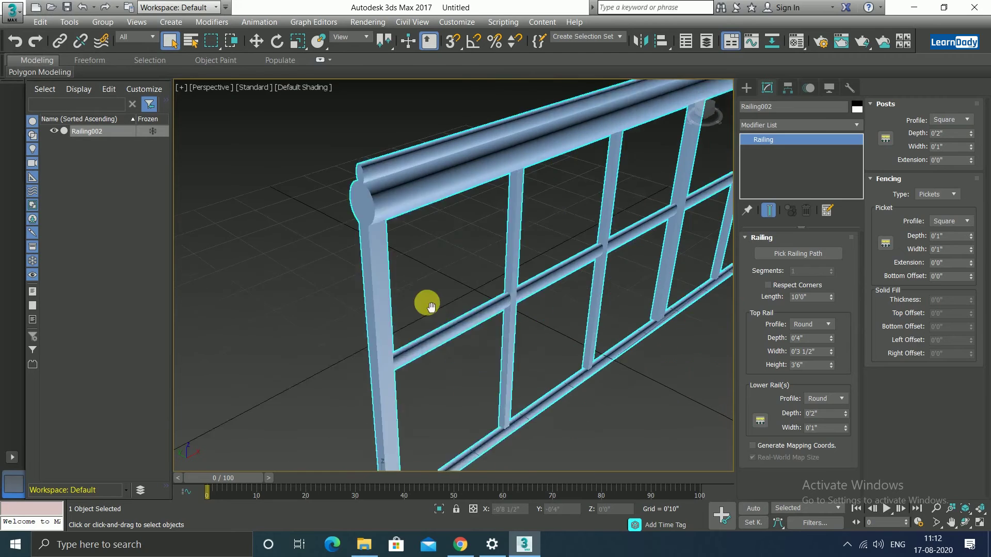
pyautogui.scroll(4, 442, 270)
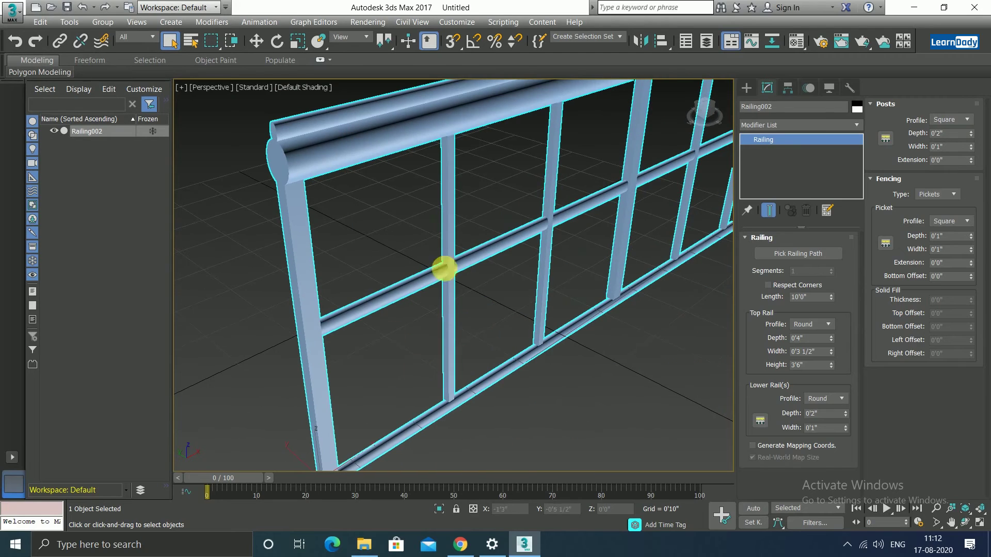
# Step: Reduce the post count to 1 and frame the whole railing
pyautogui.click(886, 138)
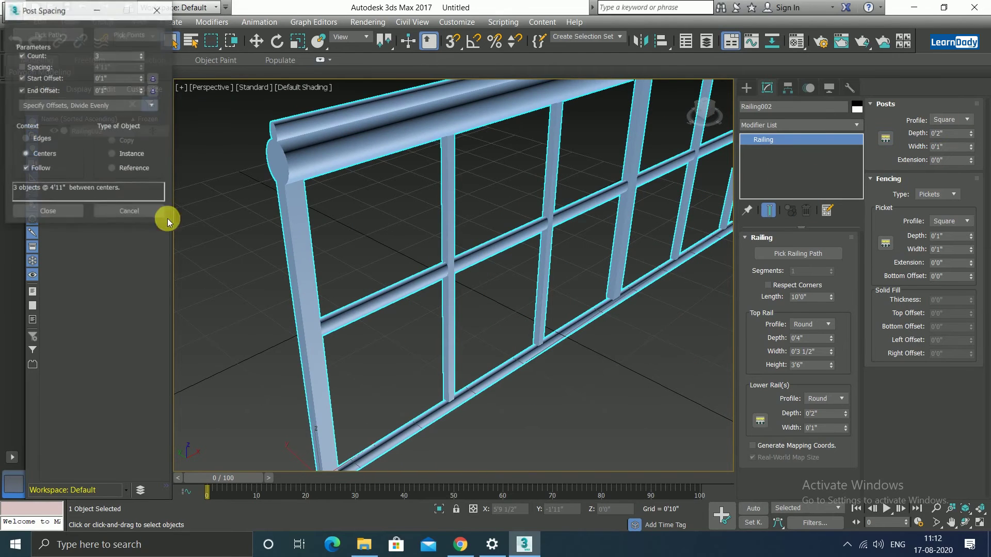
pyautogui.click(140, 58)
pyautogui.click(141, 58)
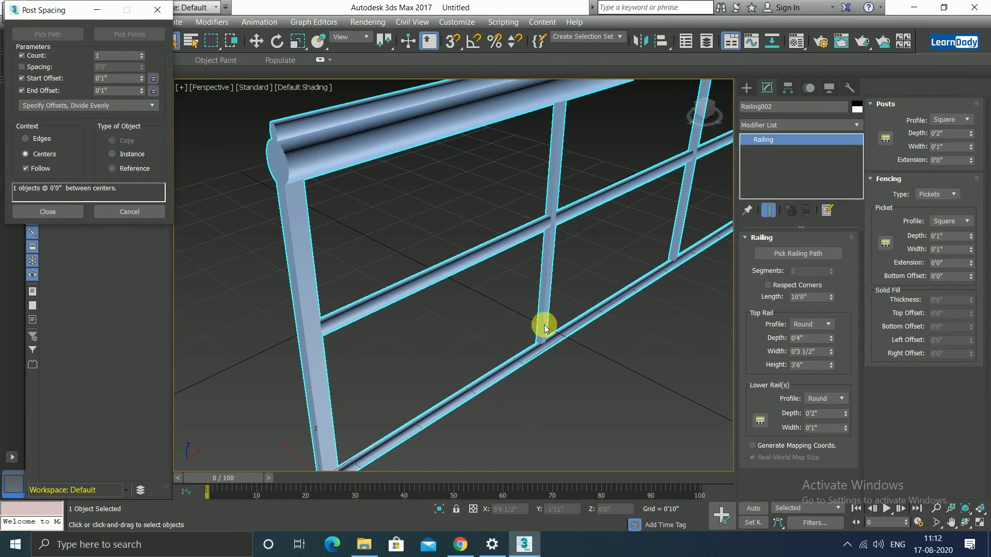
pyautogui.click(57, 209)
pyautogui.scroll(-5, 441, 311)
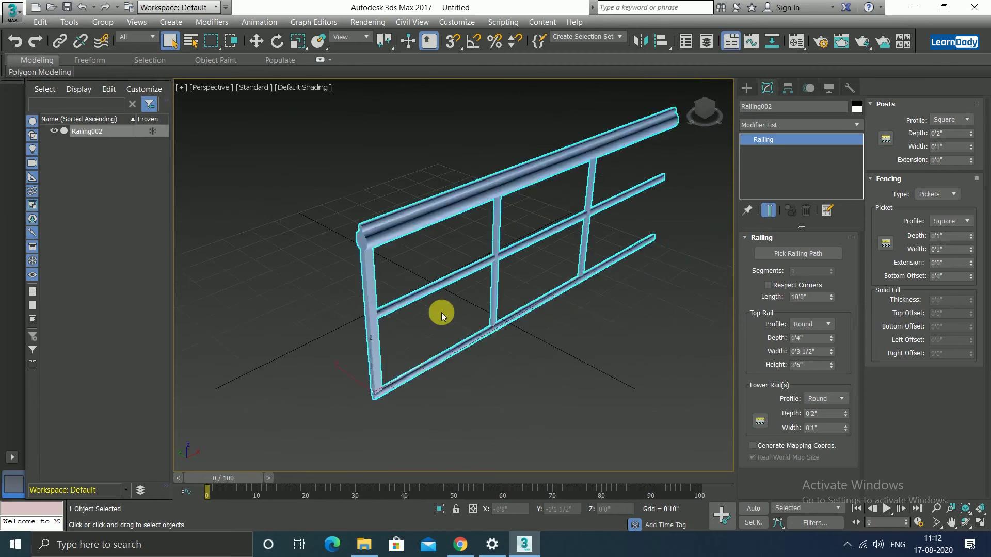
pyautogui.scroll(-3, 482, 309)
pyautogui.press('z')
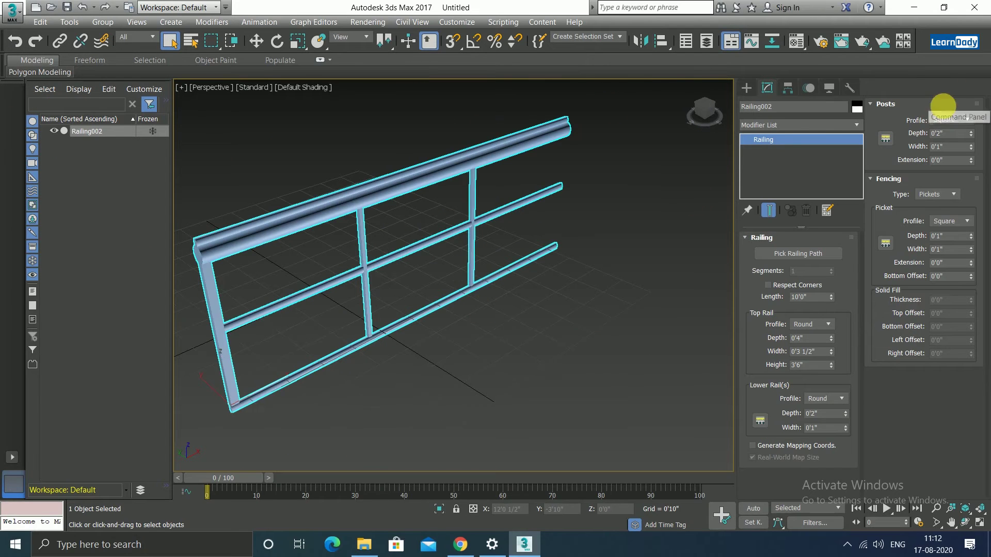
# Step: Set the post count to 2, leaving end posts 9'10" apart
pyautogui.click(885, 138)
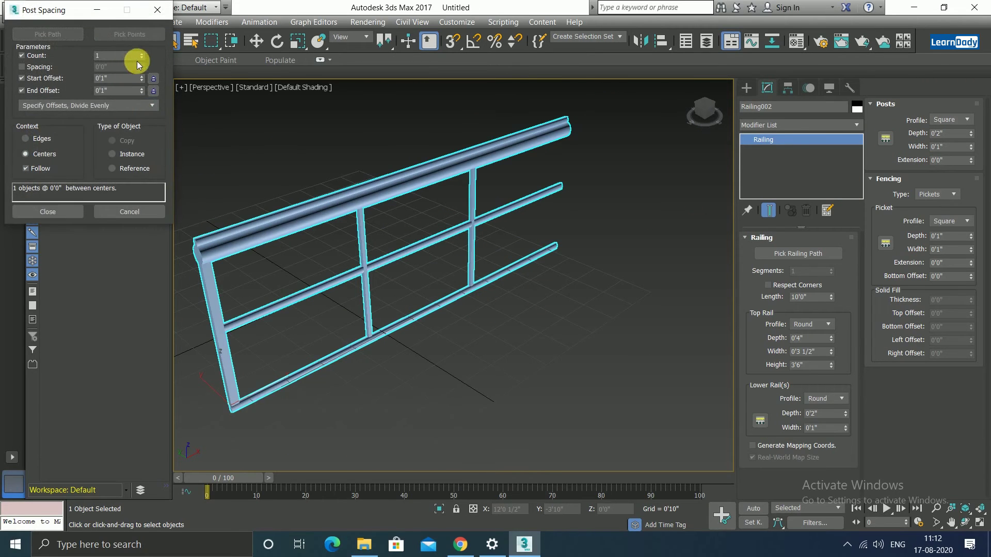
pyautogui.click(141, 54)
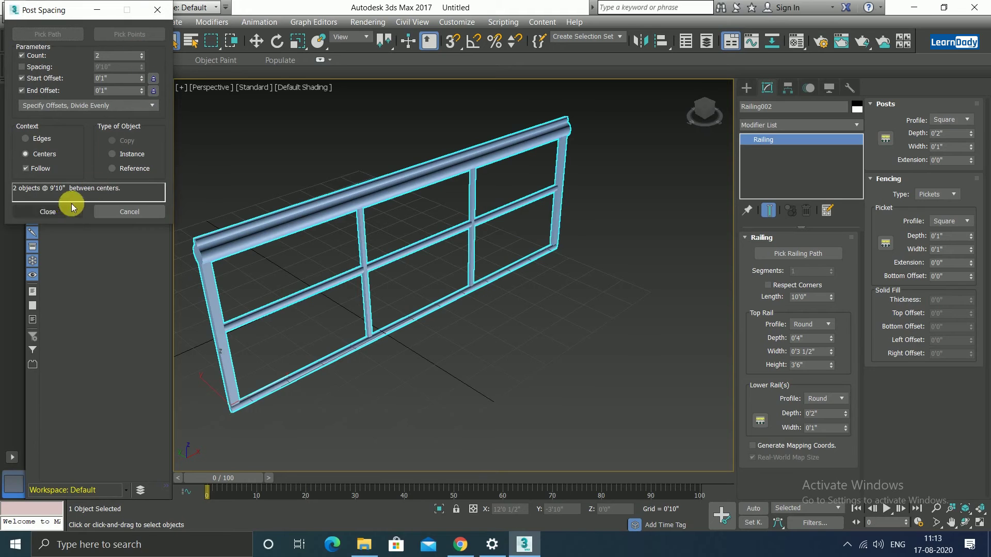
pyautogui.click(47, 211)
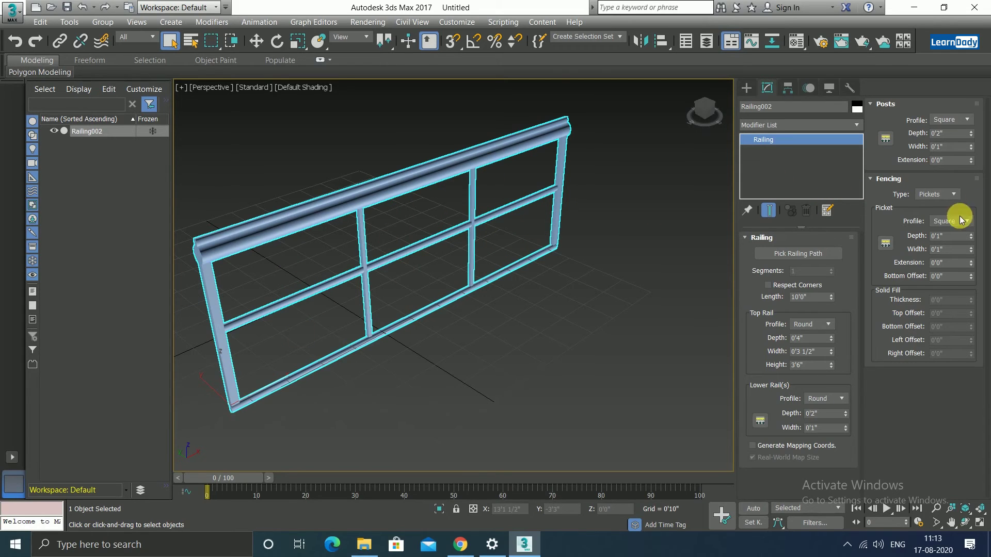
pyautogui.click(951, 195)
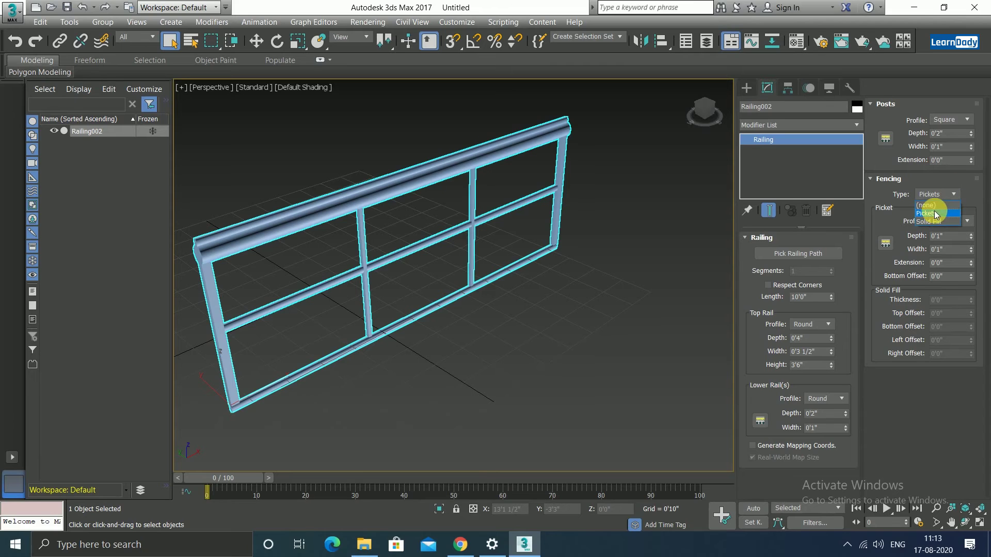
pyautogui.click(944, 207)
pyautogui.click(954, 190)
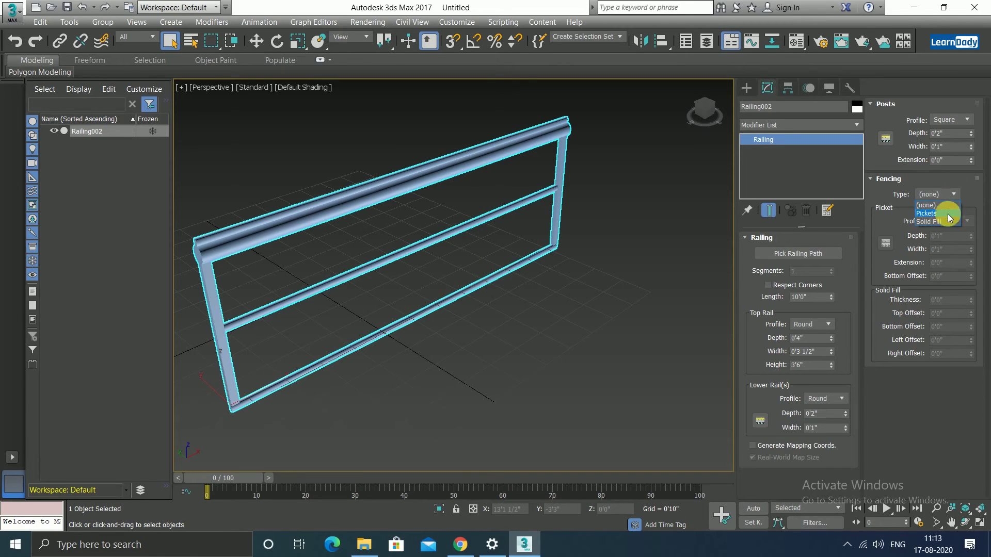
pyautogui.click(941, 221)
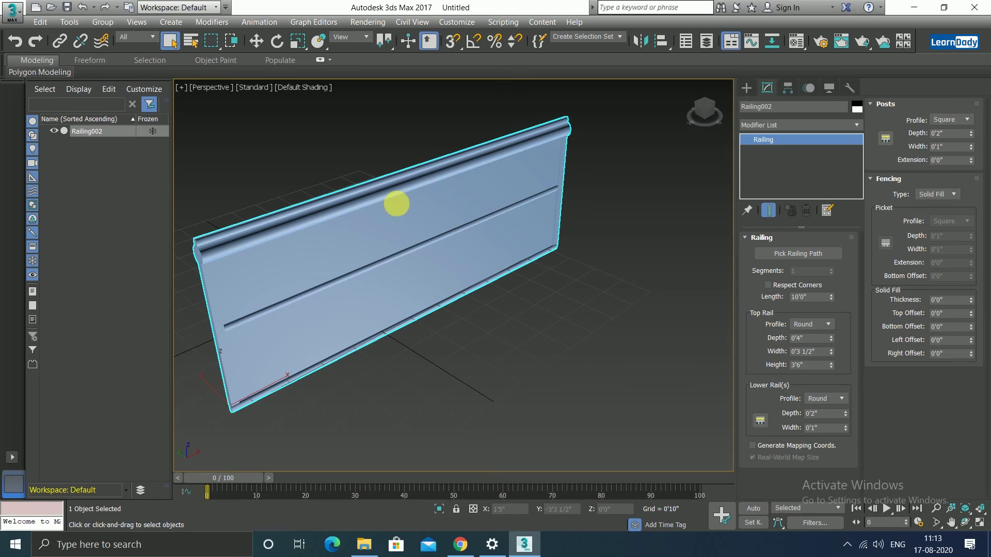
pyautogui.click(952, 195)
pyautogui.click(940, 213)
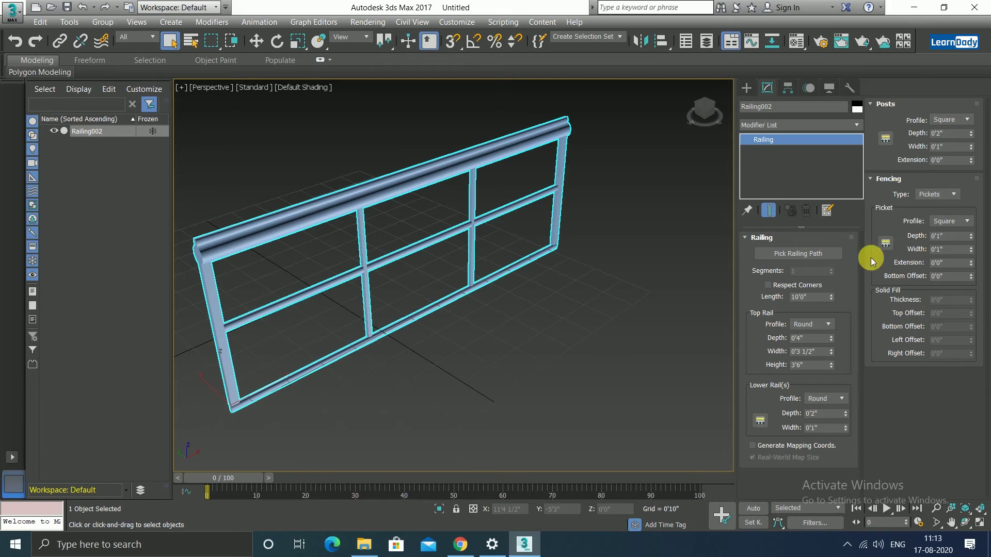
# Step: Give Railing002 square pickets with a picket spacing count of 4
pyautogui.click(958, 225)
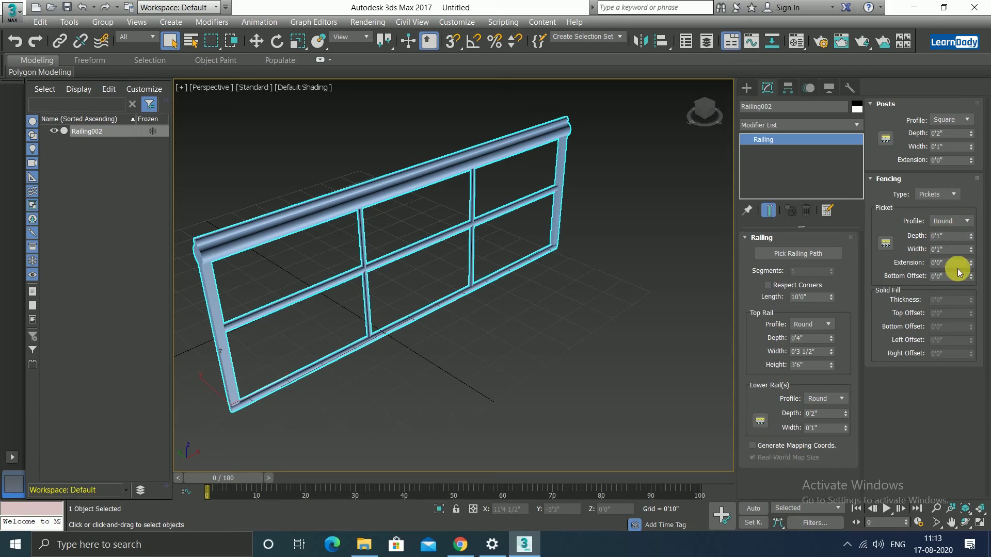
pyautogui.click(963, 227)
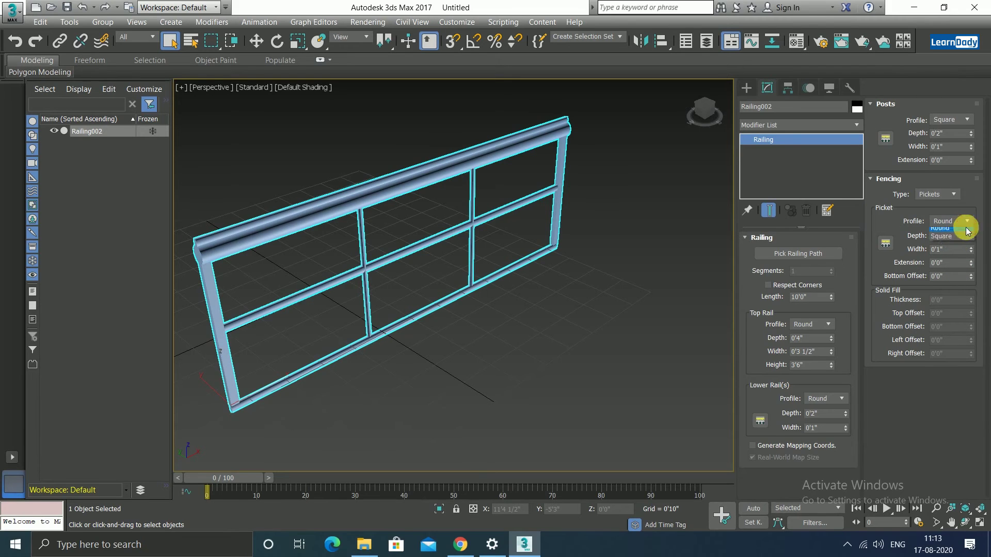
pyautogui.click(949, 237)
pyautogui.click(884, 246)
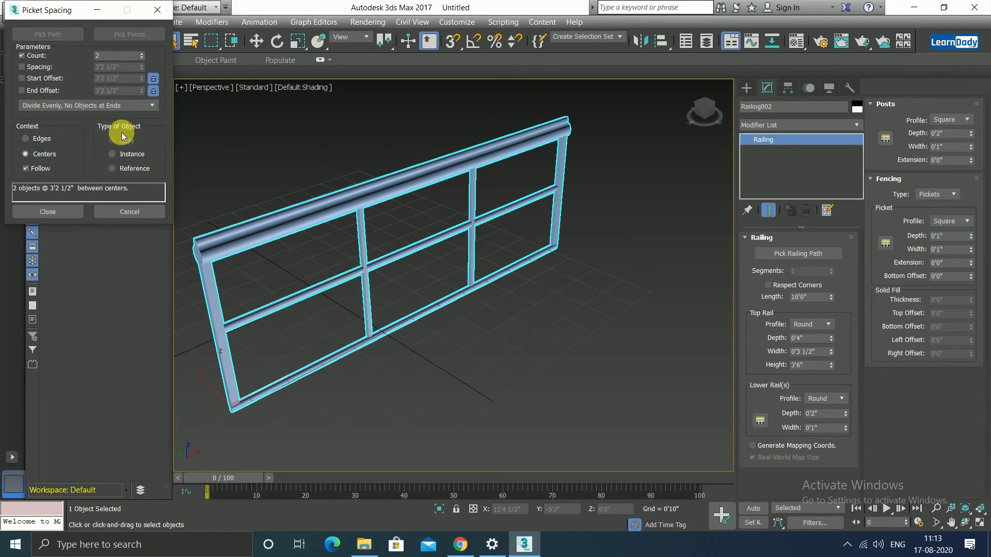
pyautogui.click(141, 53)
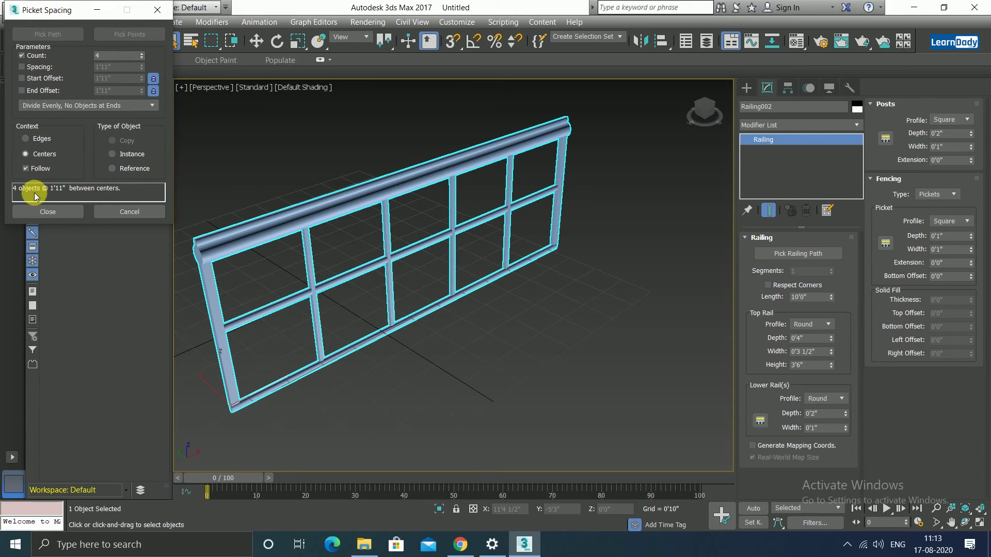
pyautogui.click(41, 212)
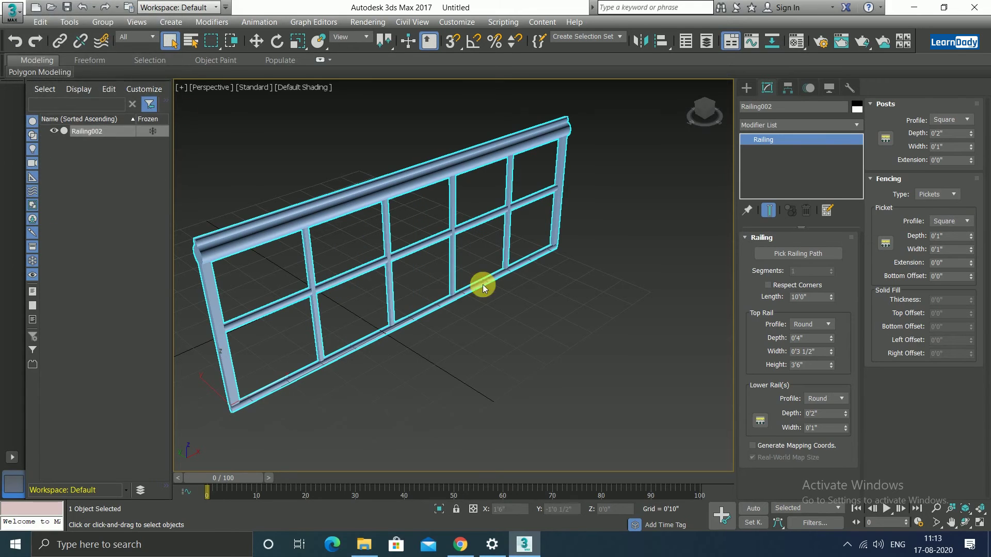
# Step: Raise the picket bottom offset to 1'8" so pickets span only the upper section
pyautogui.click(972, 265)
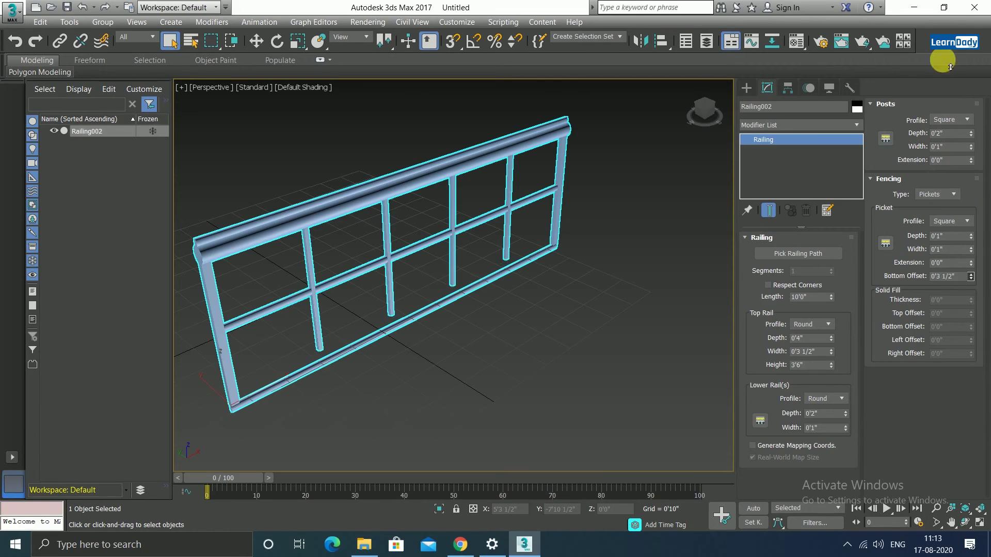
pyautogui.click(966, 275)
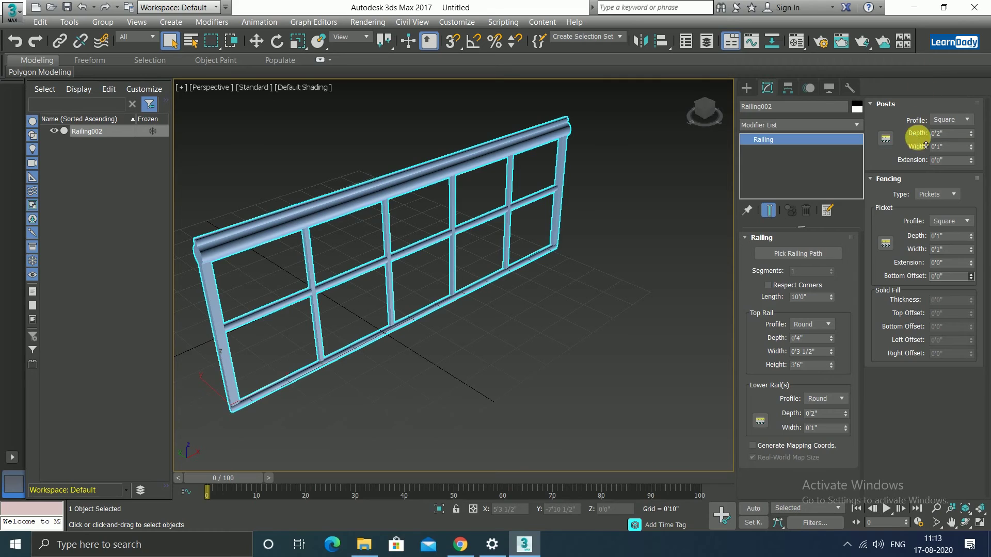
pyautogui.write('3')
pyautogui.press('Return')
pyautogui.moveTo(900, 58)
pyautogui.mouseDown()
pyautogui.moveTo(871, 299)
pyautogui.moveTo(862, 287)
pyautogui.mouseUp()
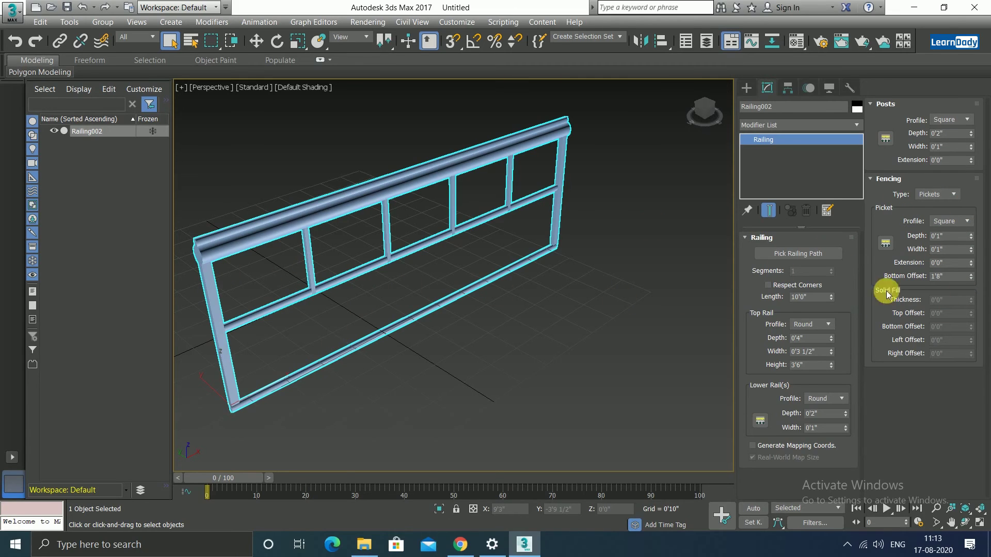
# Step: Replace the pickets with Solid Fill fencing and make initial panel adjustments
pyautogui.click(936, 194)
pyautogui.click(939, 217)
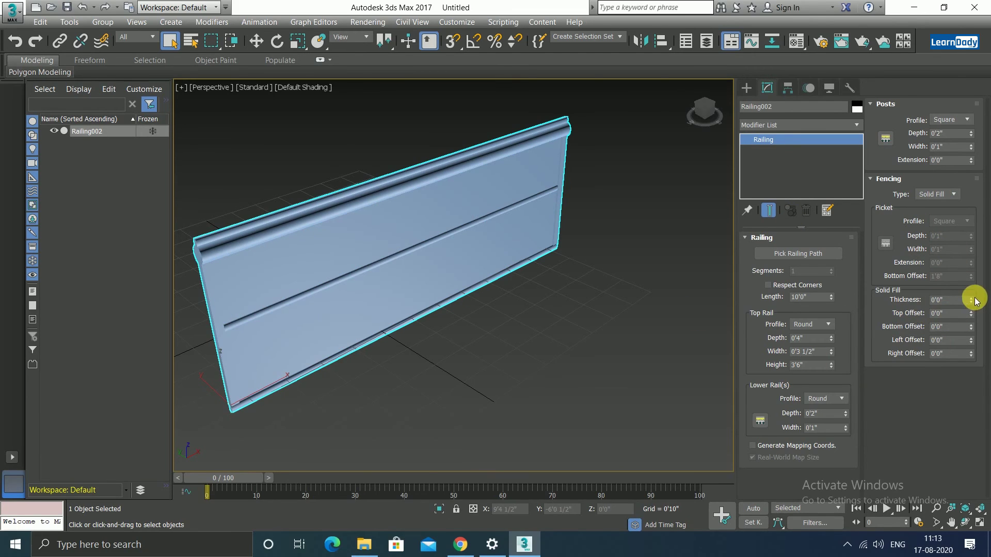
pyautogui.moveTo(970, 301); pyautogui.dragTo(972, 279)
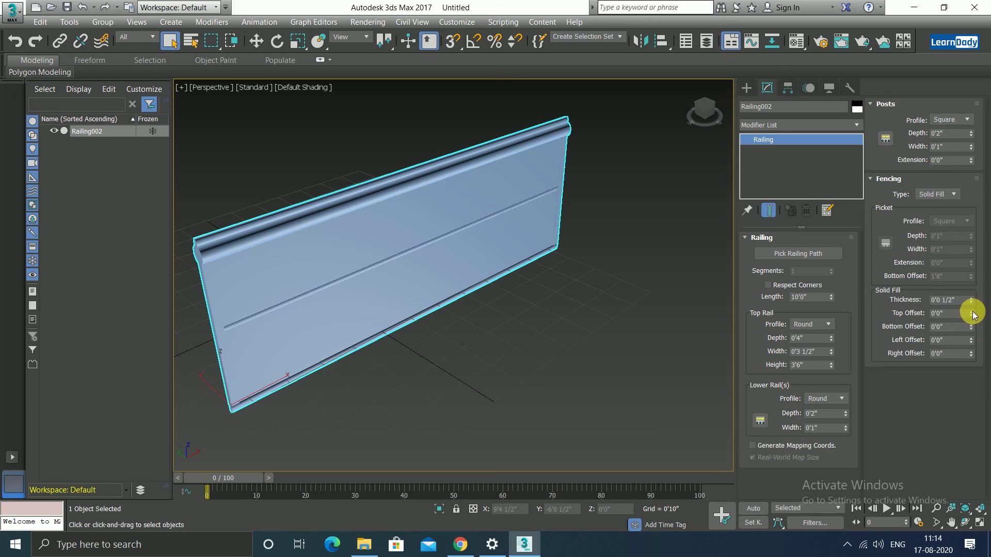
pyautogui.moveTo(972, 315)
pyautogui.mouseDown()
pyautogui.moveTo(917, 402)
pyautogui.moveTo(892, 405)
pyautogui.moveTo(887, 436)
pyautogui.mouseUp()
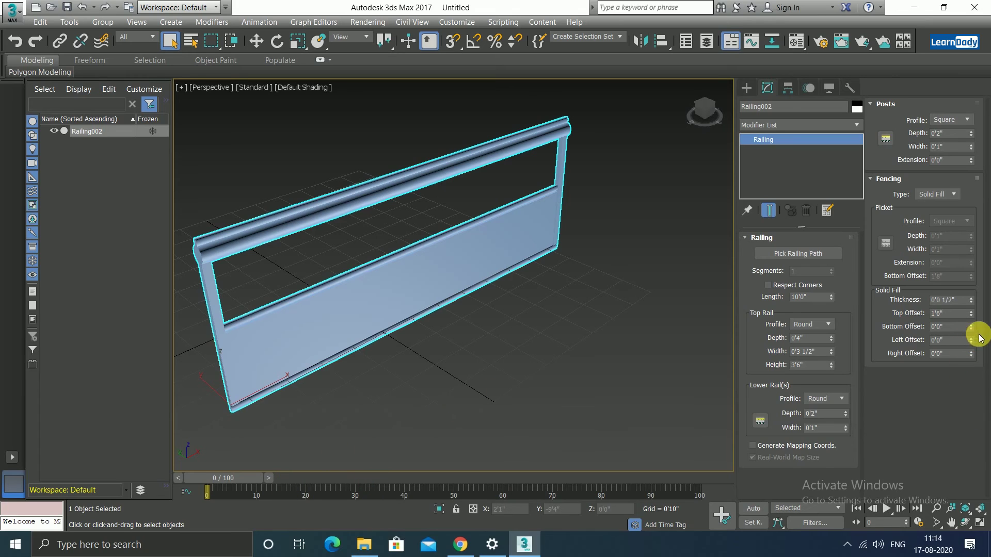
# Step: Set the solid panel insets: left 1'10 1/2", top 0'4 1/2", right 1'9 1/2", bottom 0'5"
pyautogui.moveTo(970, 345); pyautogui.dragTo(25, 440)
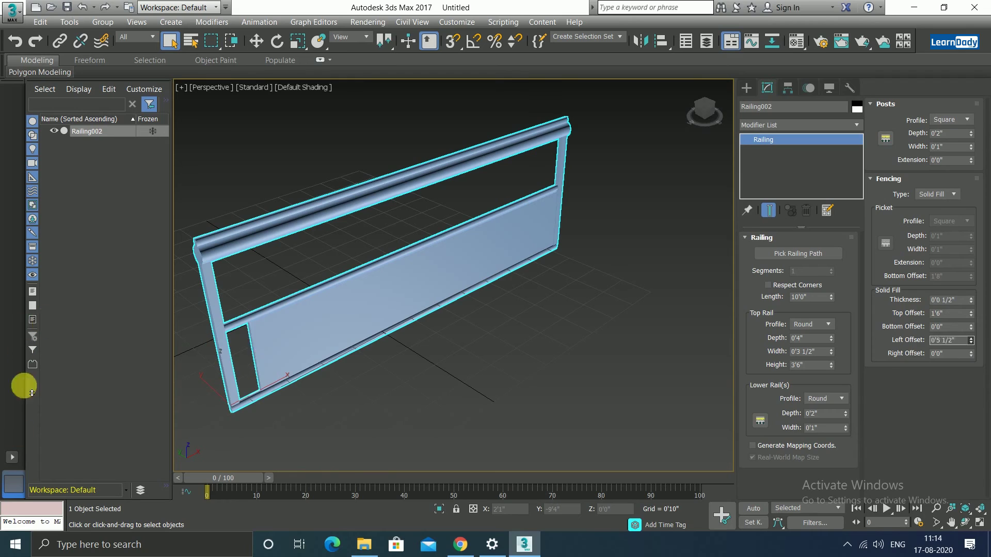
pyautogui.moveTo(25, 440); pyautogui.dragTo(146, 194)
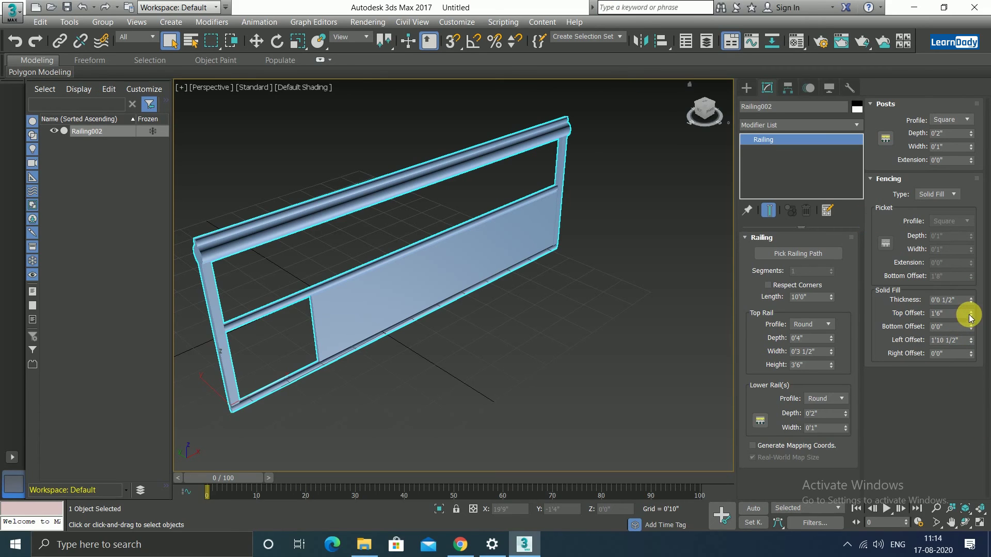
pyautogui.moveTo(970, 315); pyautogui.dragTo(967, 339)
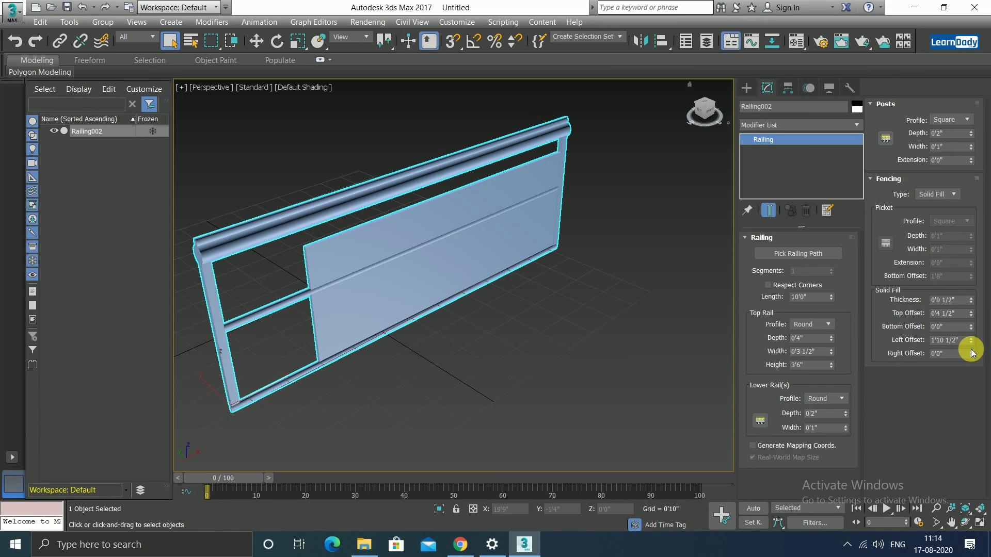
pyautogui.moveTo(971, 354)
pyautogui.mouseDown()
pyautogui.moveTo(979, 372)
pyautogui.moveTo(958, 278)
pyautogui.mouseUp()
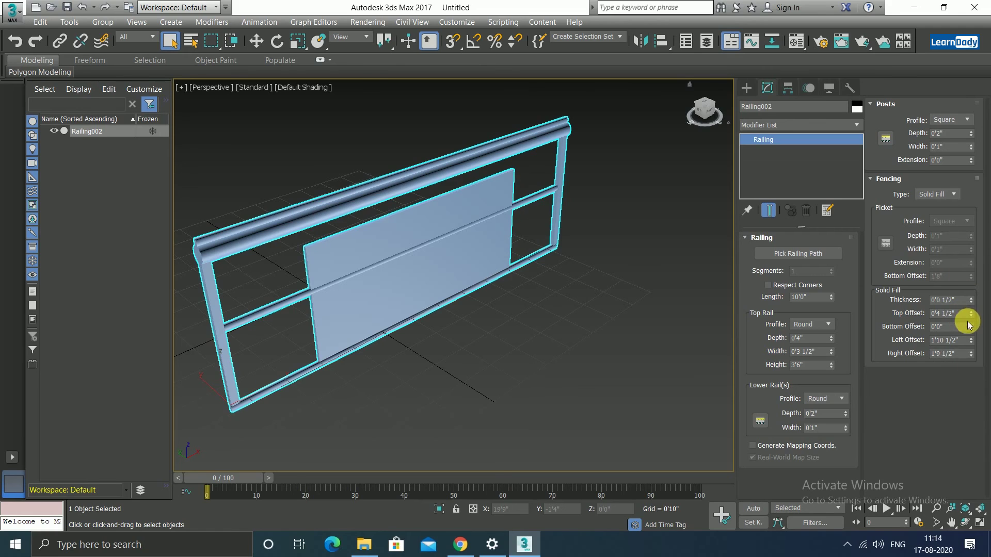
pyautogui.moveTo(971, 328); pyautogui.dragTo(956, 35)
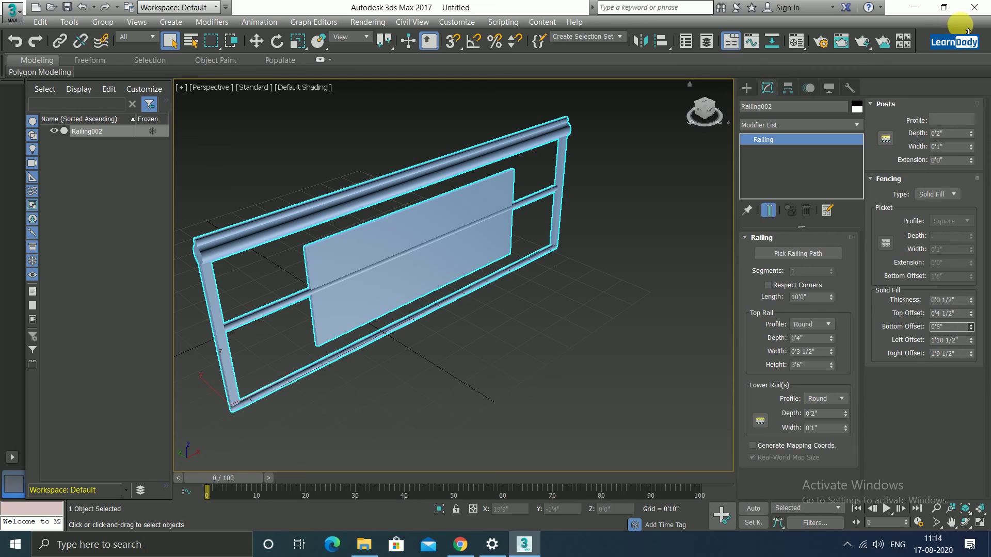
# Step: Zoom out, reselect Railing002, and pan the view to the left
pyautogui.click(543, 330)
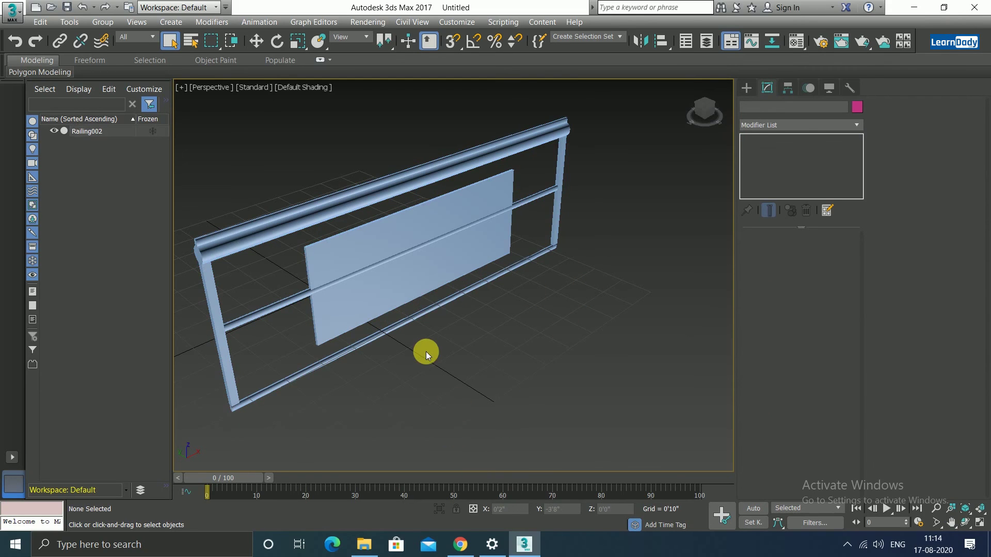
pyautogui.scroll(-5, 428, 353)
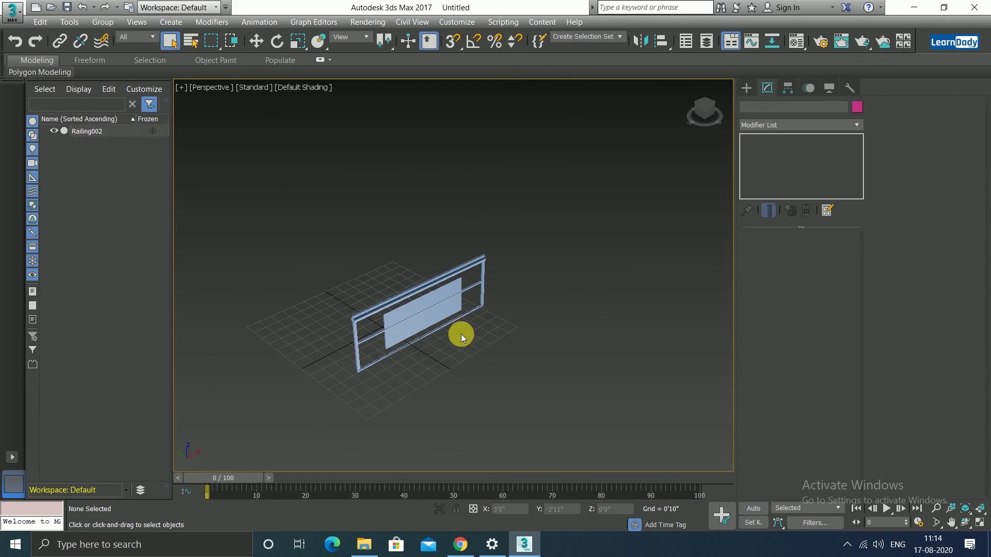
pyautogui.click(449, 294)
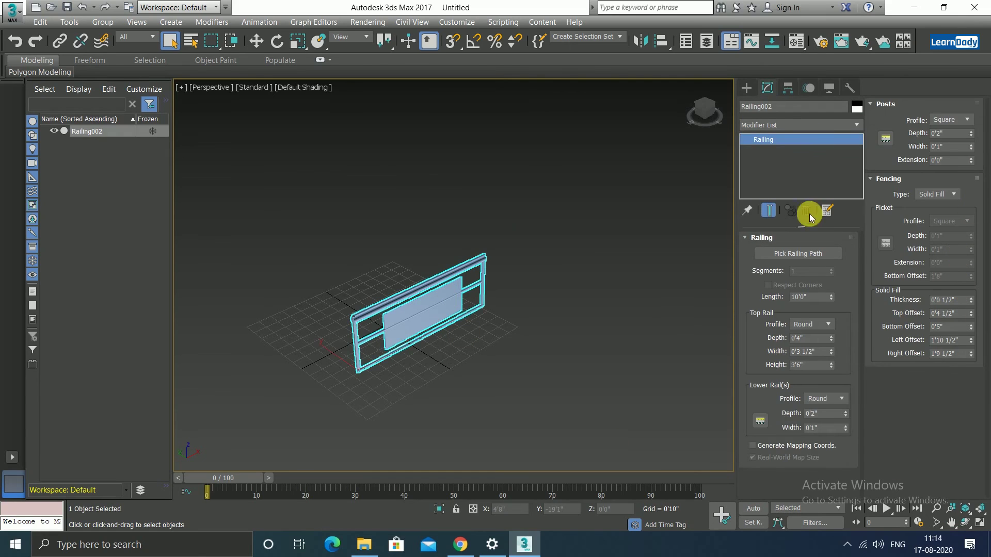
pyautogui.moveTo(401, 373)
pyautogui.mouseDown(button='middle')
pyautogui.moveTo(371, 381)
pyautogui.moveTo(332, 348)
pyautogui.mouseUp(button='middle')
# Step: Choose the Line tool under Create > Shapes > Splines
pyautogui.click(746, 88)
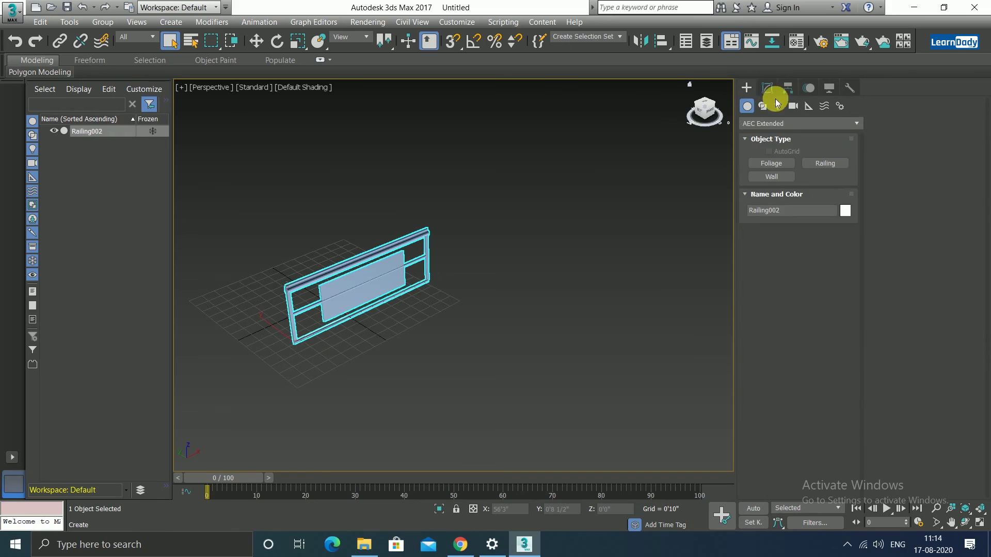
pyautogui.click(803, 124)
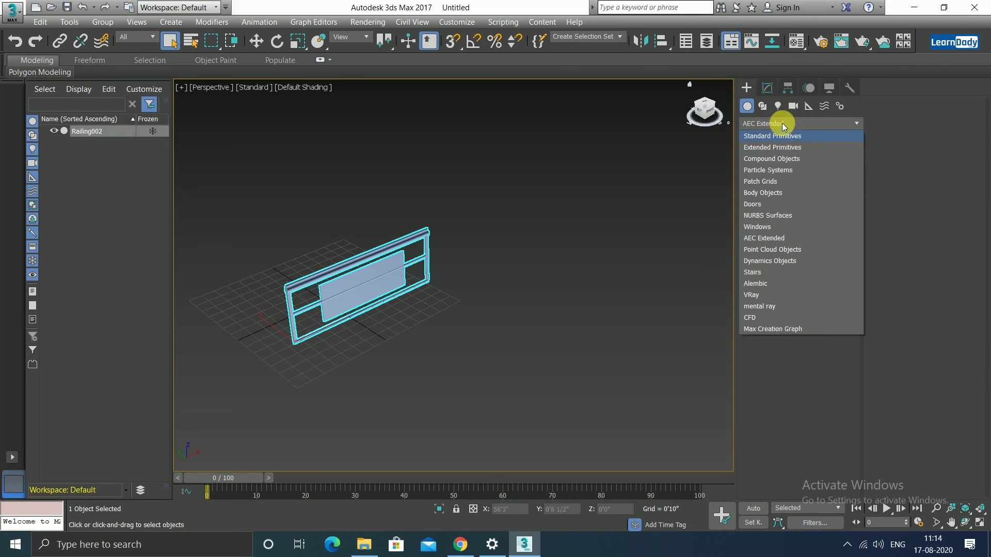
pyautogui.click(759, 108)
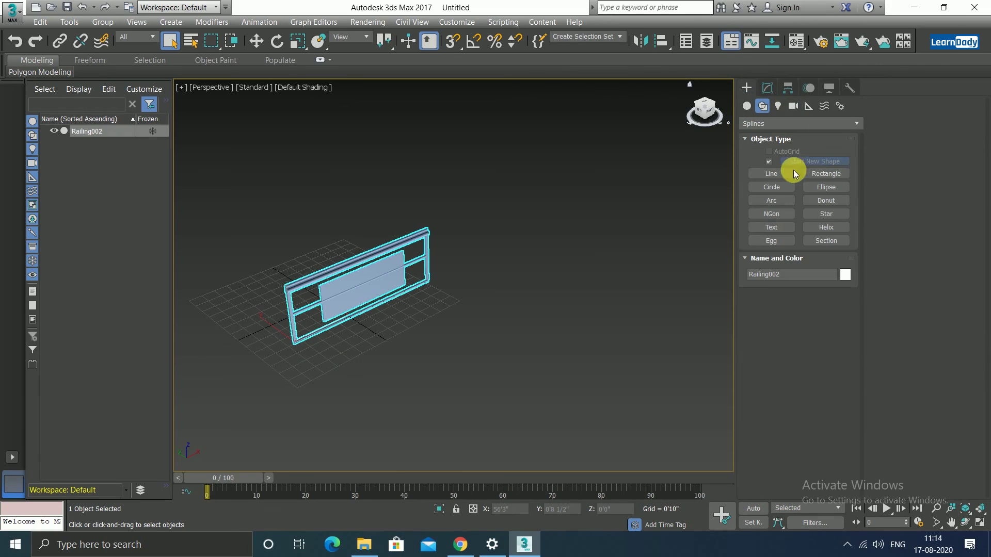
pyautogui.click(783, 171)
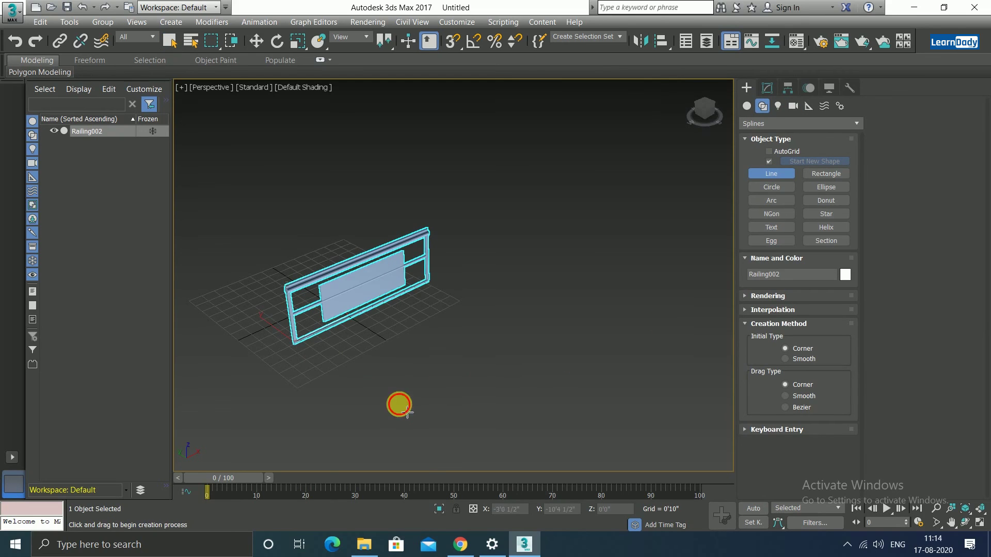
# Step: Draw a two-point line Line001 below and right of the railing
pyautogui.click(399, 405)
pyautogui.click(511, 326)
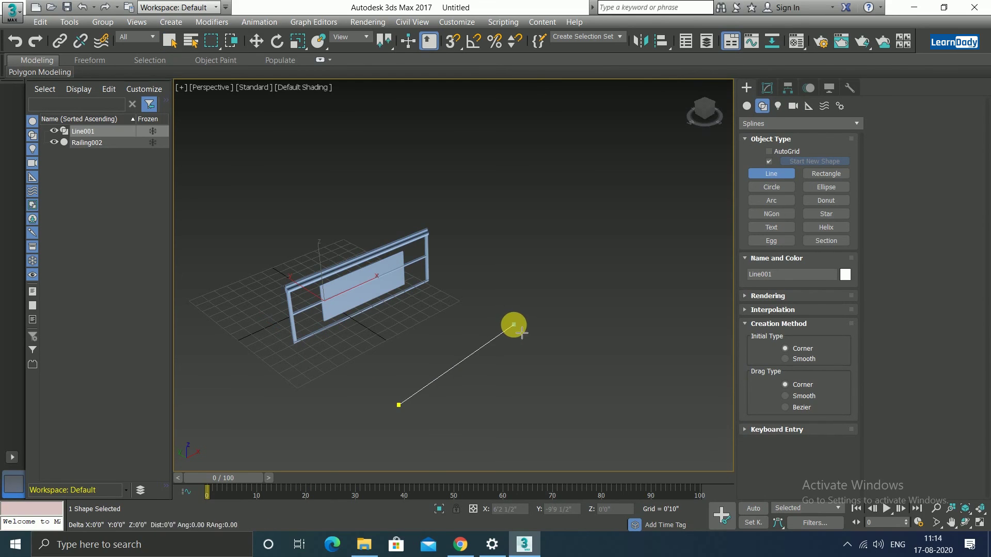
pyautogui.rightClick(537, 271)
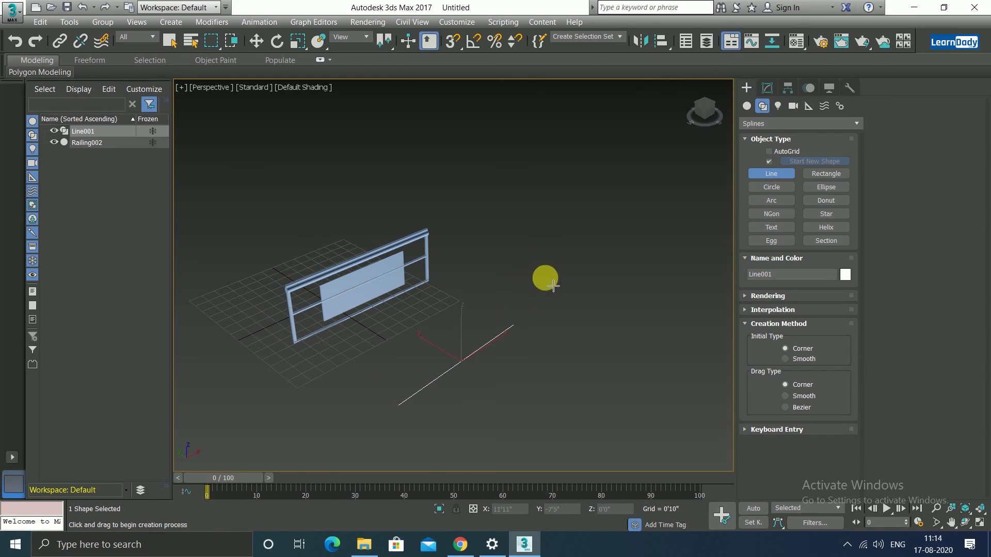
# Step: Create Railing003 from AEC Extended by picking Line001 as its railing path
pyautogui.click(746, 105)
pyautogui.click(818, 169)
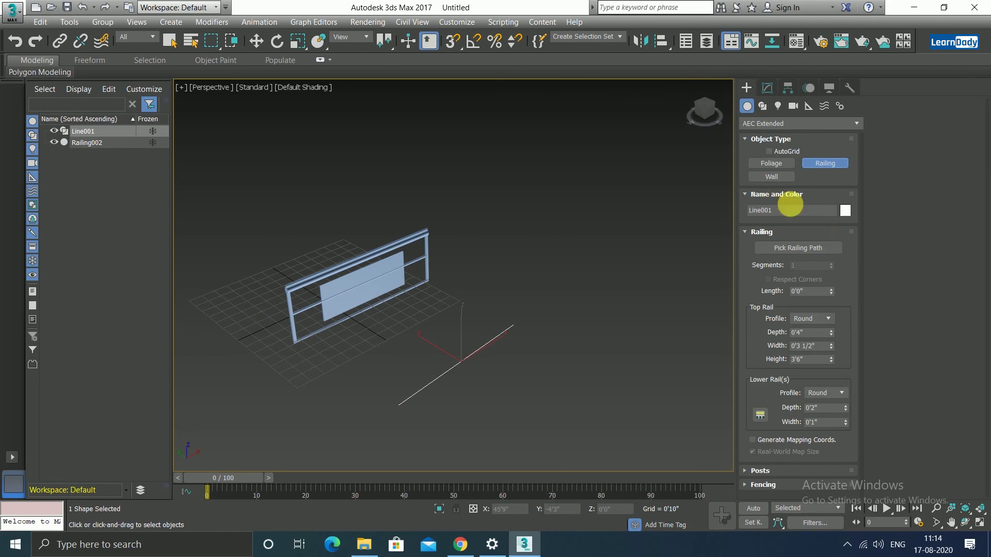
pyautogui.click(798, 248)
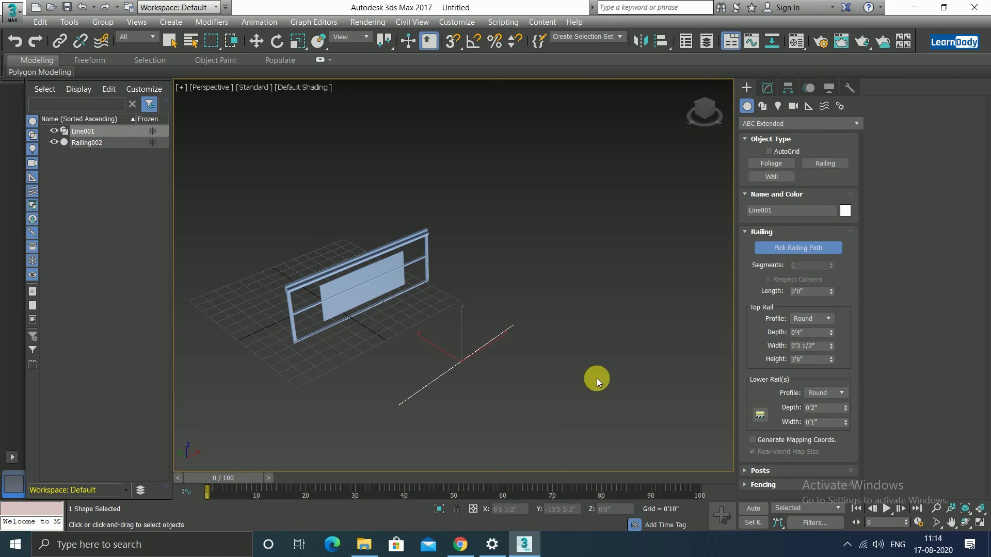
pyautogui.click(431, 397)
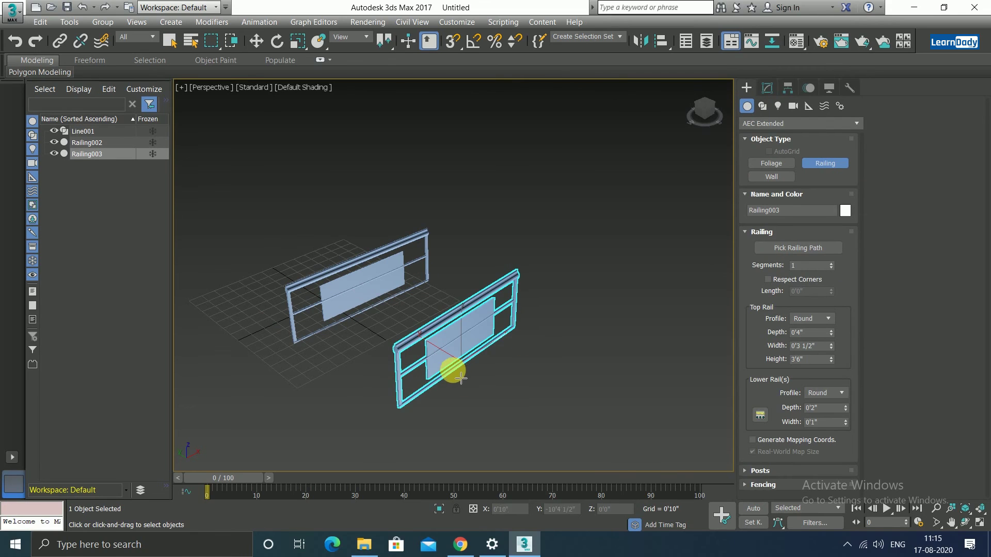
pyautogui.scroll(-3, 458, 380)
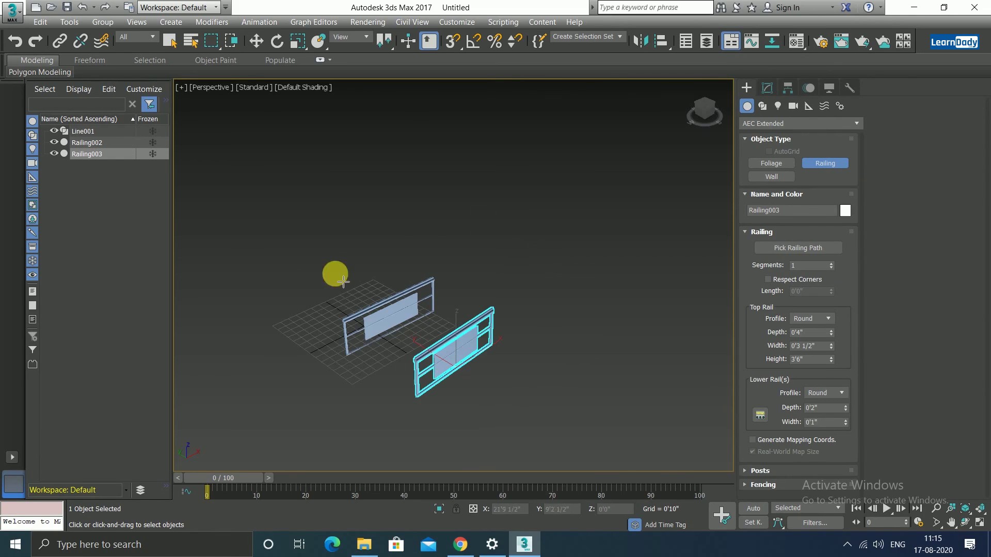
# Step: Exit railing creation, then window-select Line001, Railing002 and Railing003 together
pyautogui.rightClick(482, 274)
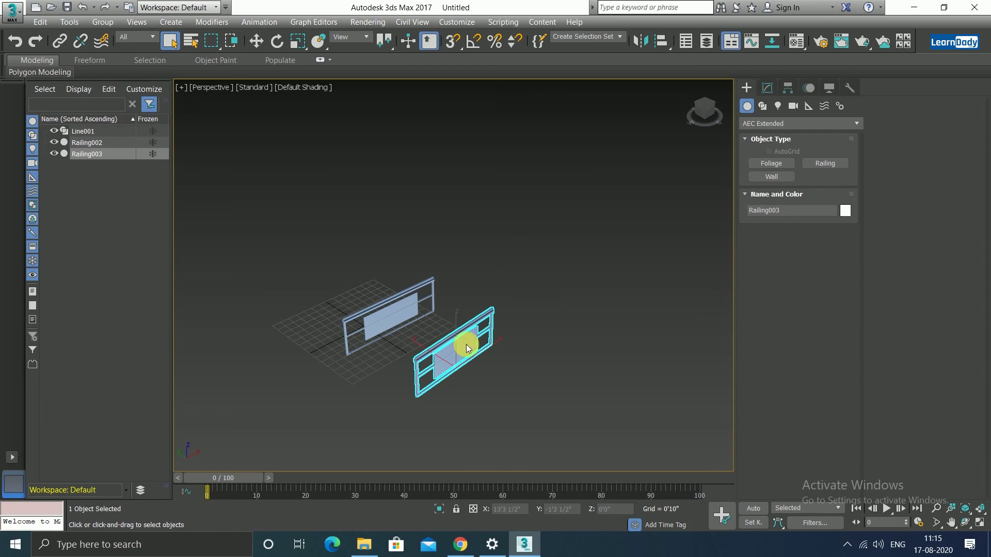
pyautogui.scroll(5, 388, 329)
pyautogui.scroll(-3, 393, 333)
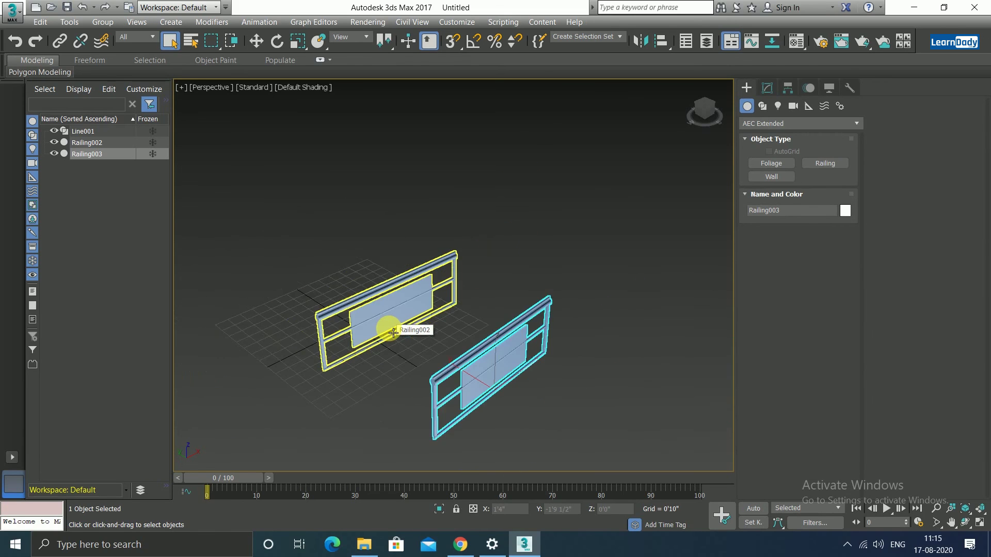
pyautogui.scroll(-1, 390, 330)
pyautogui.scroll(-2, 389, 331)
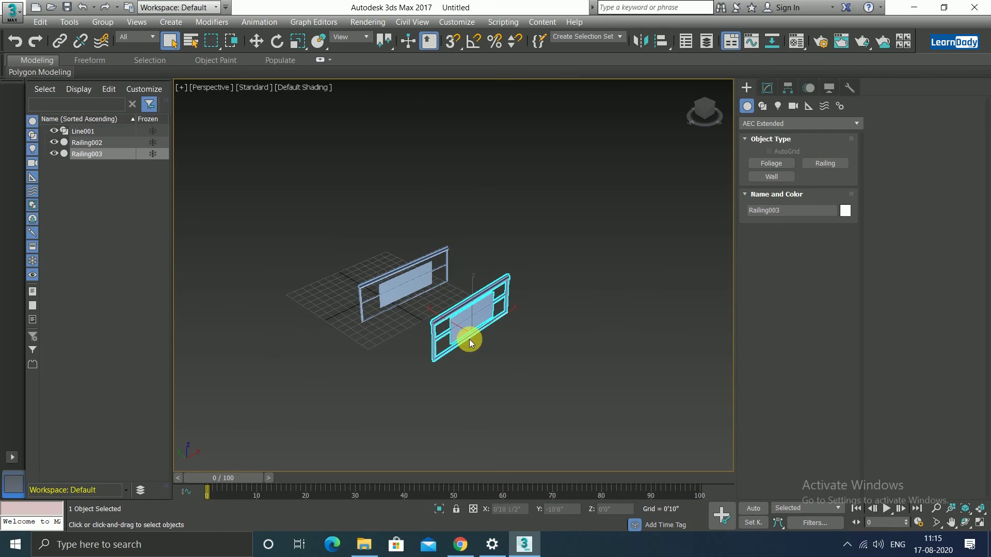
pyautogui.scroll(2, 471, 339)
pyautogui.scroll(-4, 472, 339)
pyautogui.scroll(2, 474, 338)
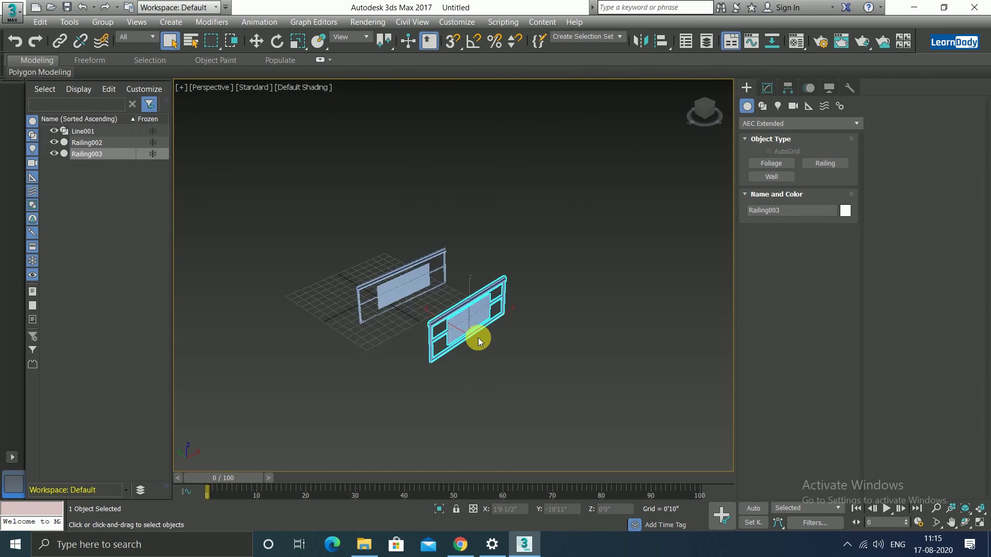
pyautogui.scroll(4, 478, 338)
pyautogui.scroll(-4, 475, 338)
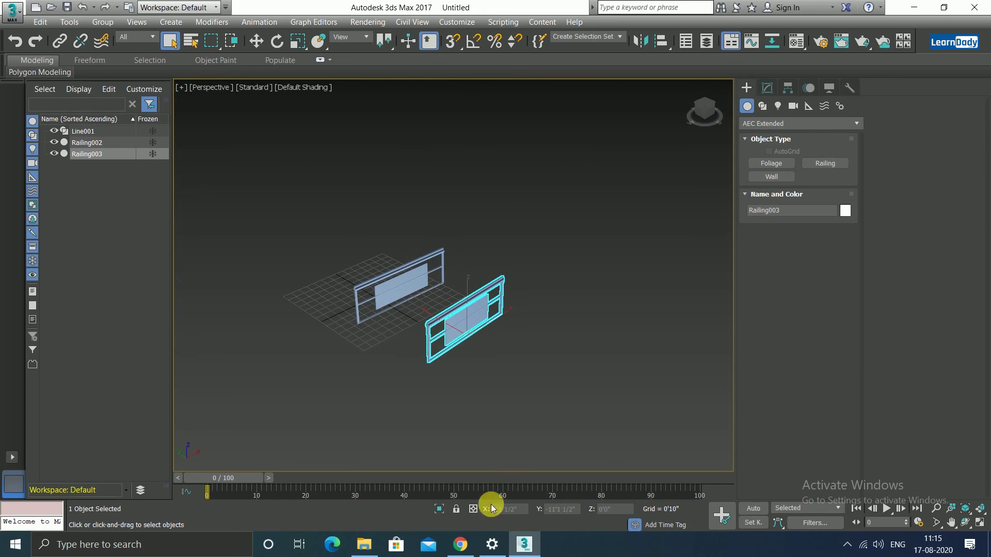
pyautogui.moveTo(325, 222); pyautogui.dragTo(420, 367)
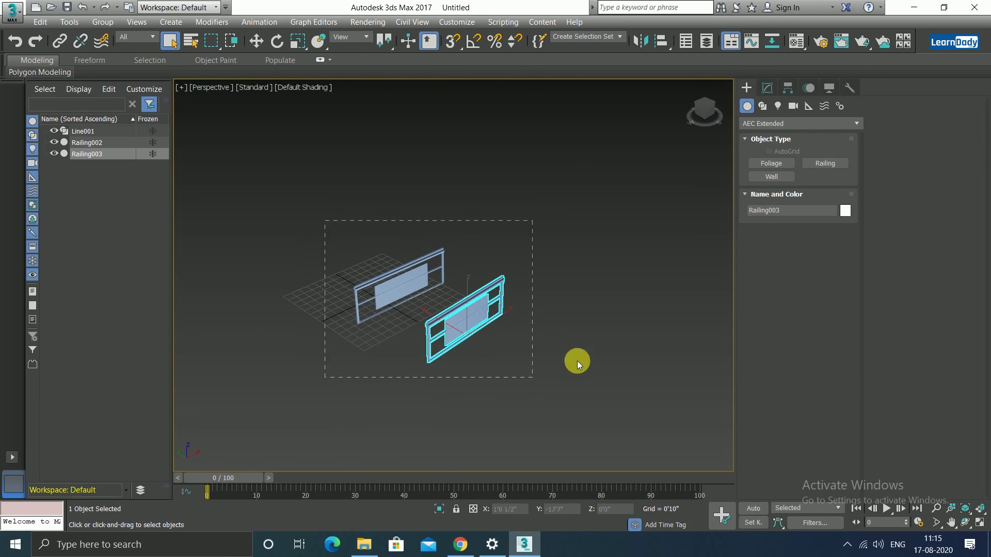
pyautogui.moveTo(580, 354); pyautogui.dragTo(580, 373)
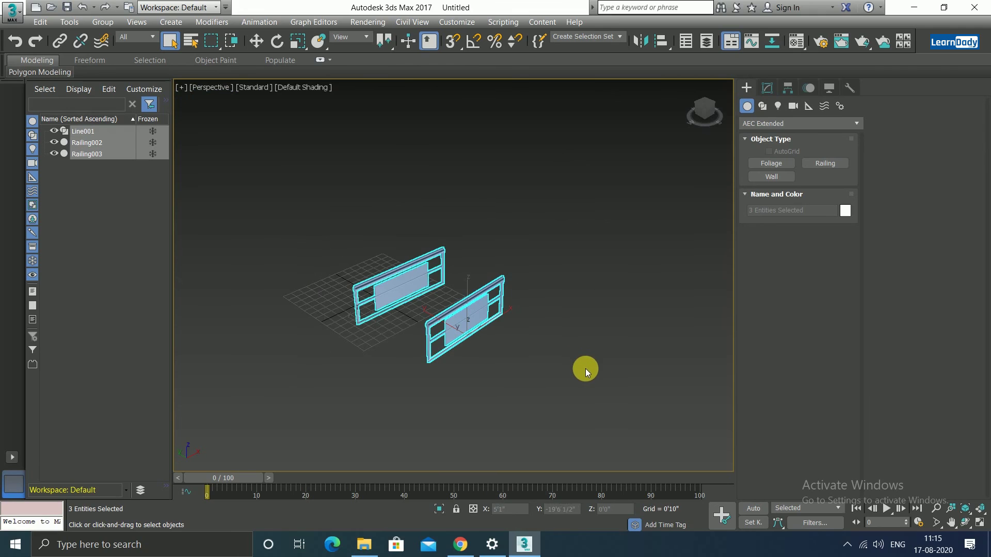